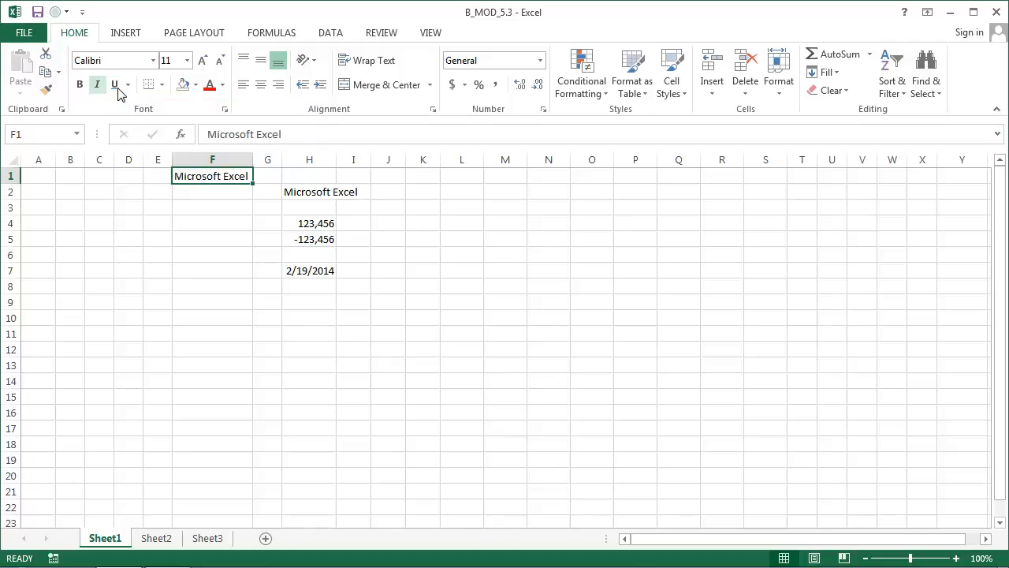
Underline the text in cell F1 and try Adobe Arabic and Adobe Caslon Pro as its font
click(119, 86)
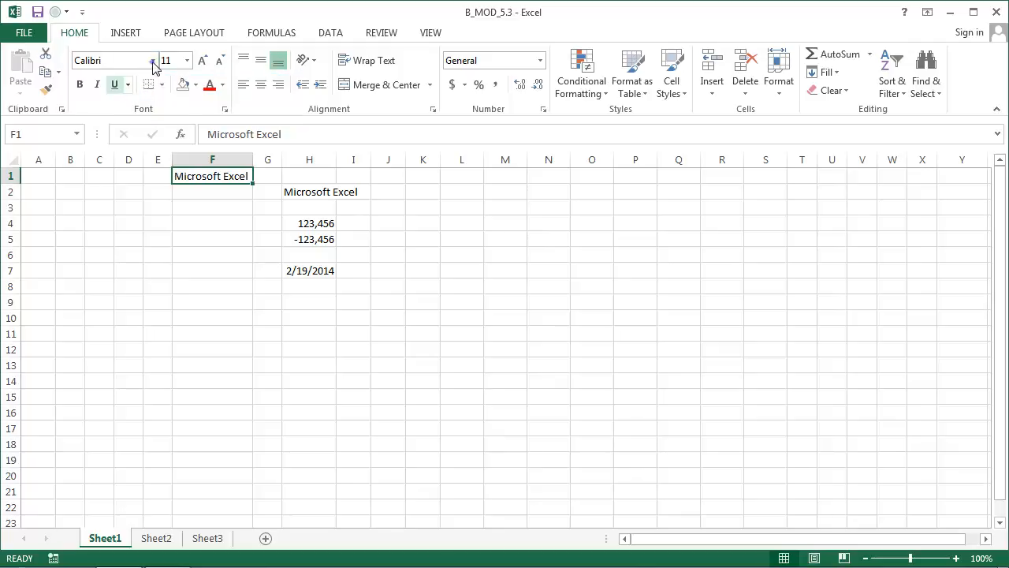
click(152, 61)
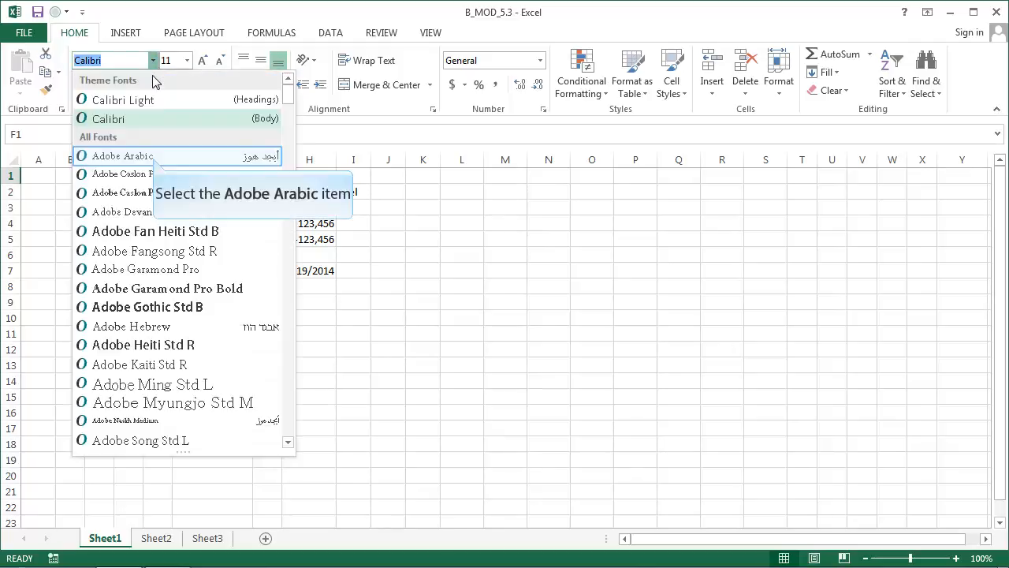
click(153, 157)
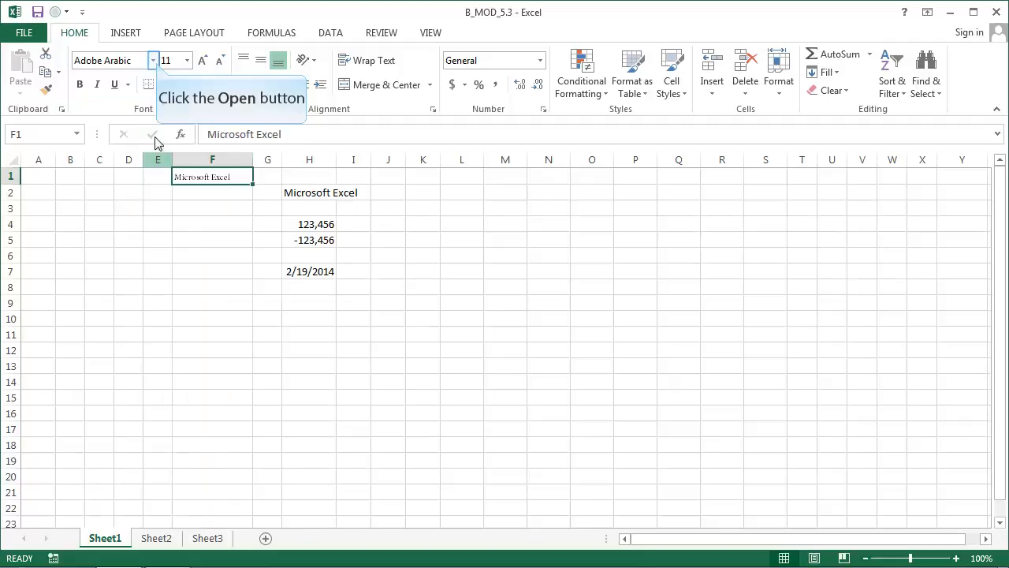
click(153, 60)
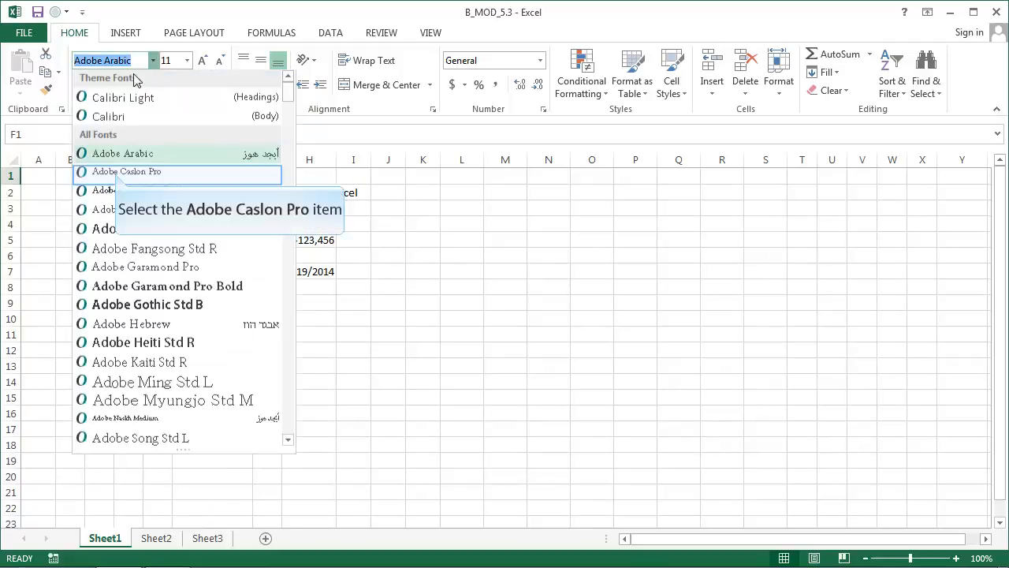
click(116, 178)
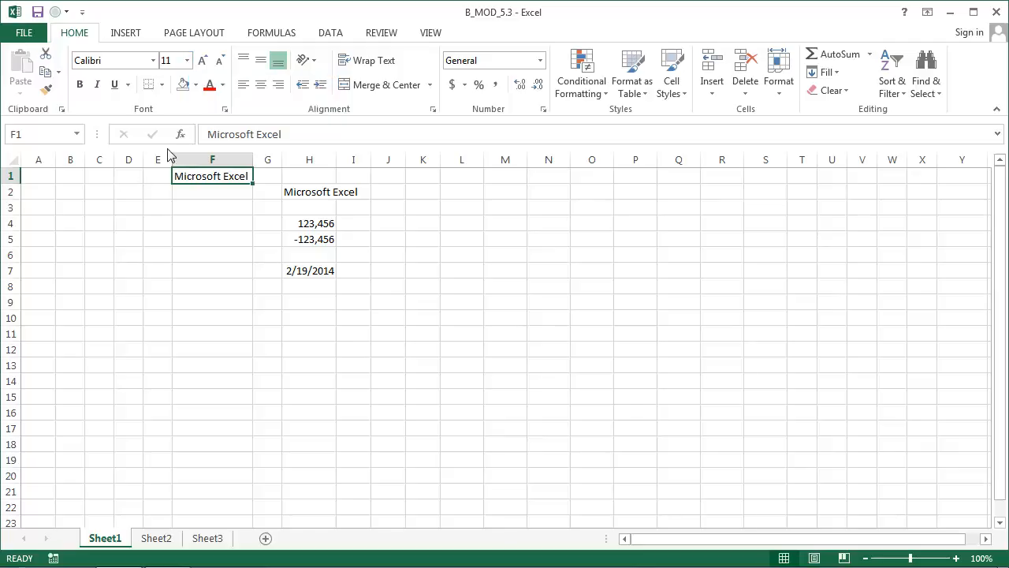
Increase the font size of cell F1 to 14 and decrease it back to 11
click(188, 61)
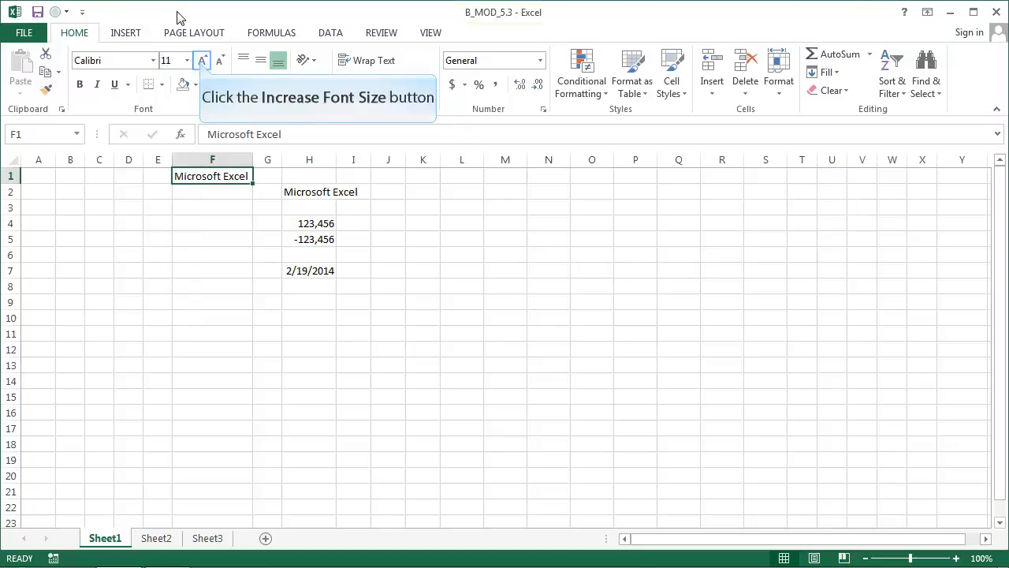
click(201, 61)
click(201, 61)
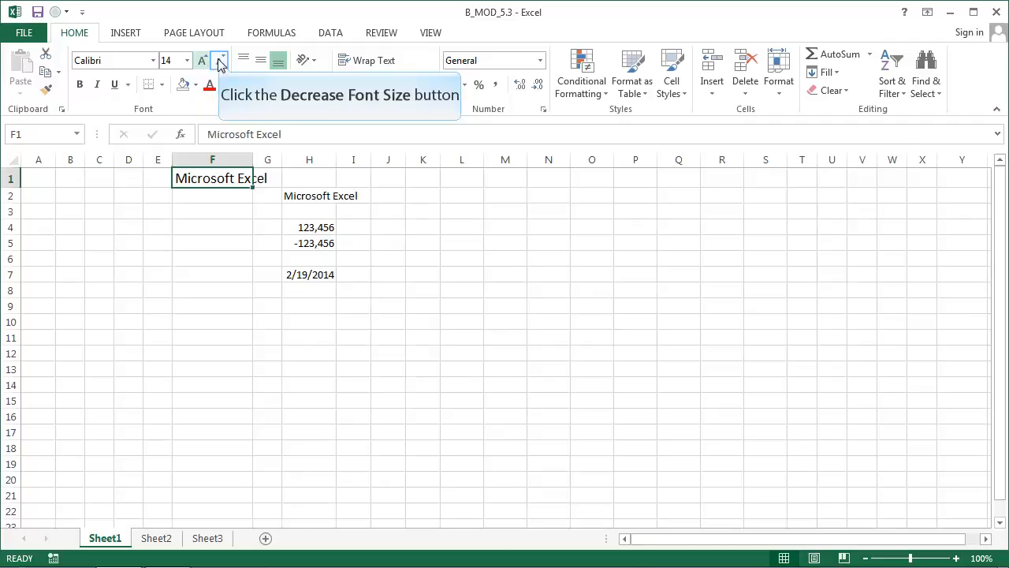
click(221, 60)
click(221, 61)
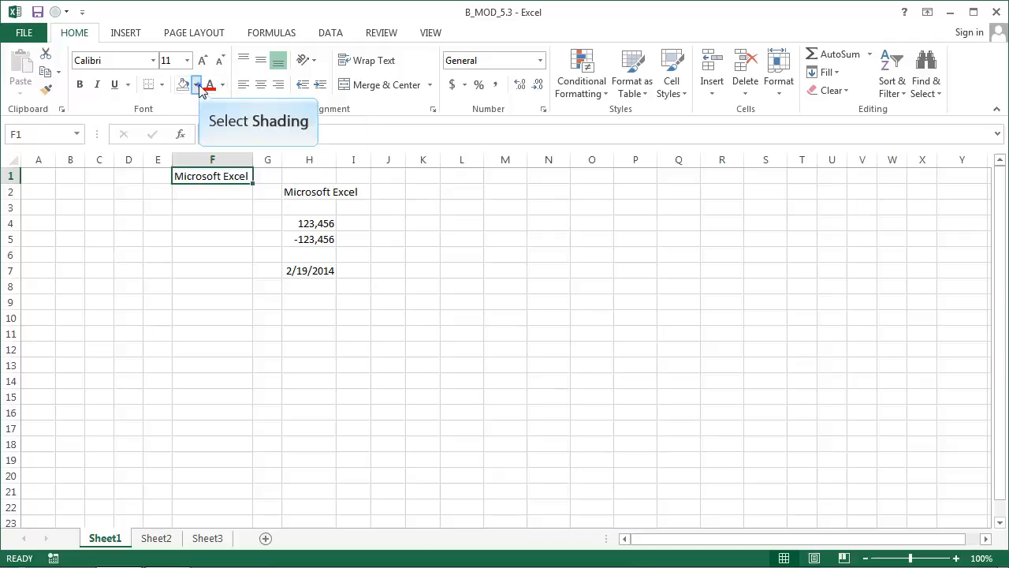
Fill cell F1 with Gold, Accent 4, Lighter 80% and color its text Green, Accent 6, Darker 25%
click(195, 84)
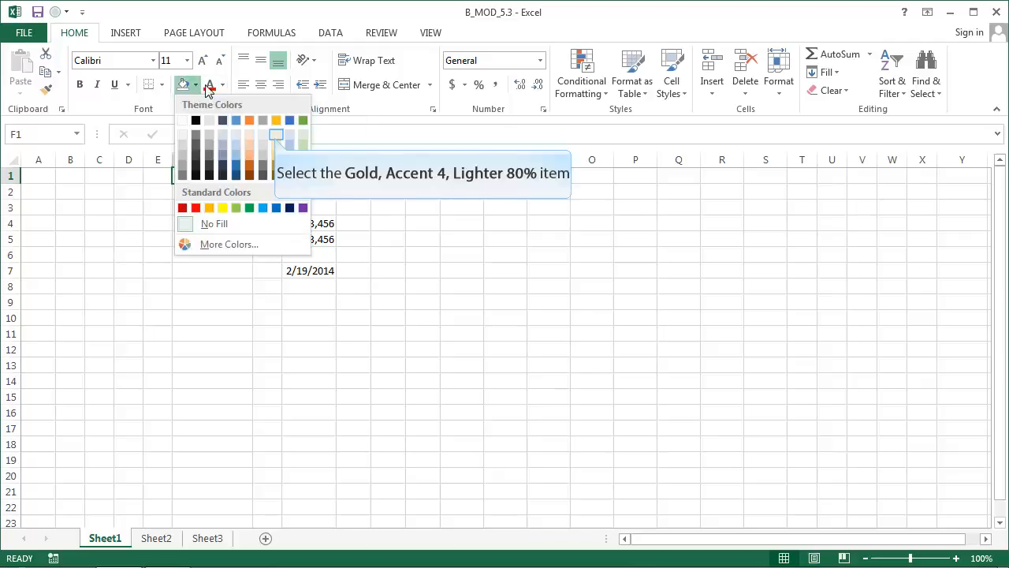
click(274, 136)
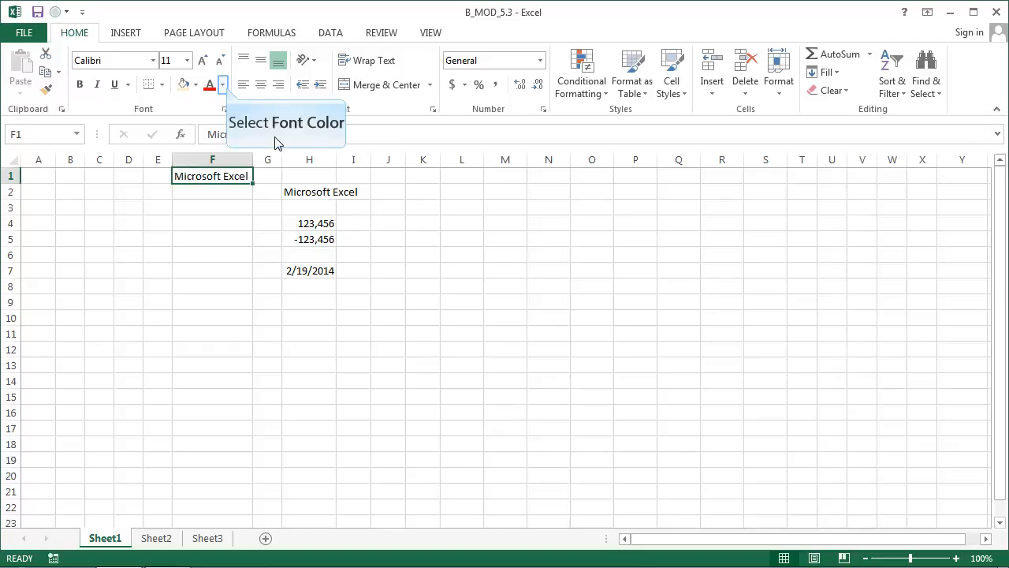
click(224, 85)
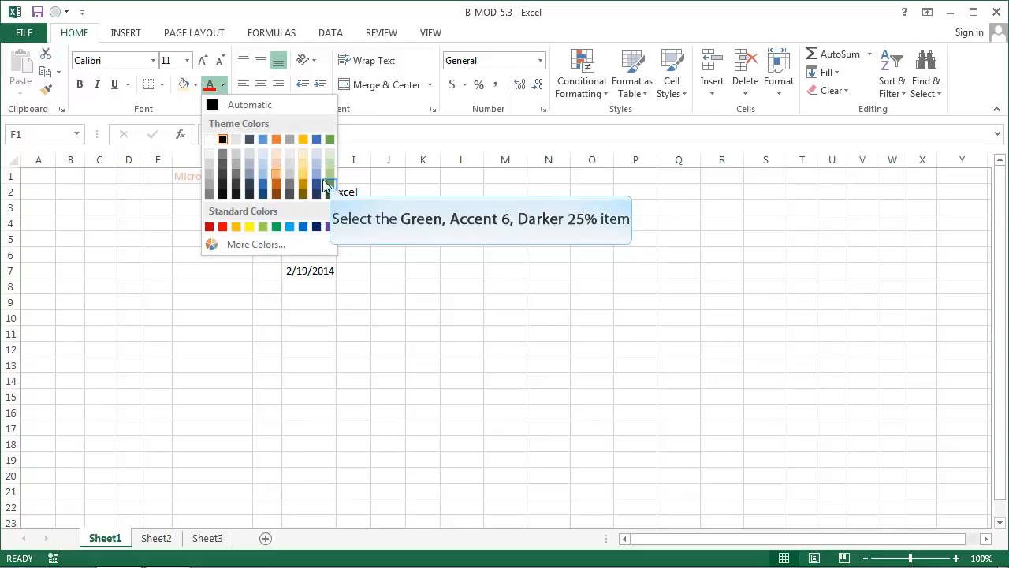
click(330, 186)
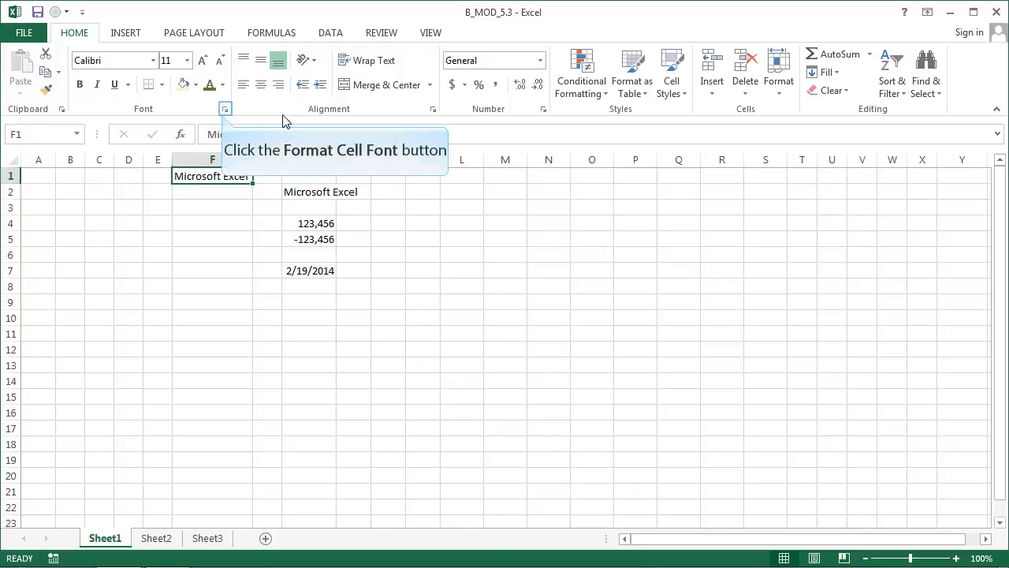
Set the font style of cell F1 to Bold and its size to 10 in the cell font settings
click(224, 110)
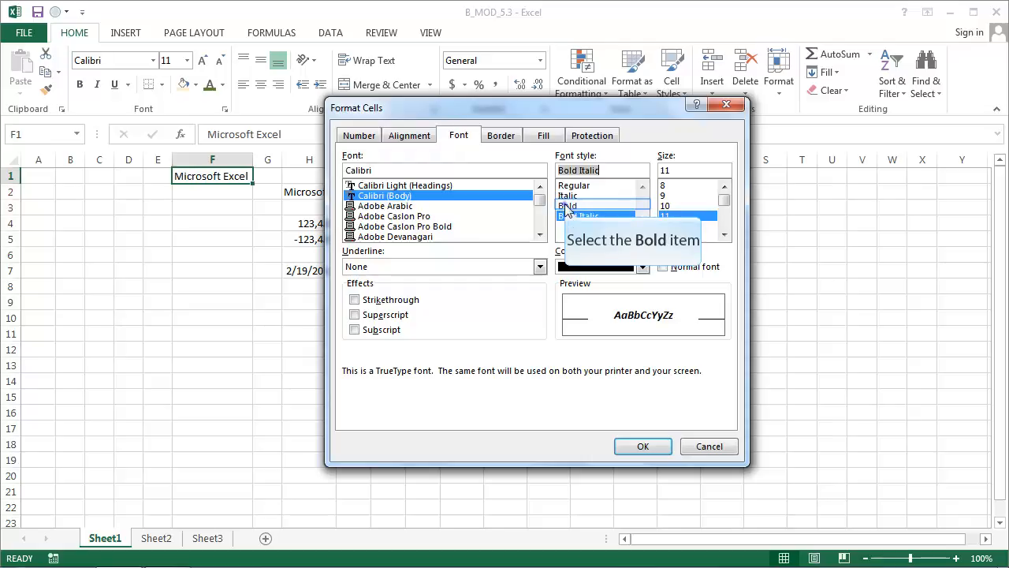
click(623, 206)
click(665, 227)
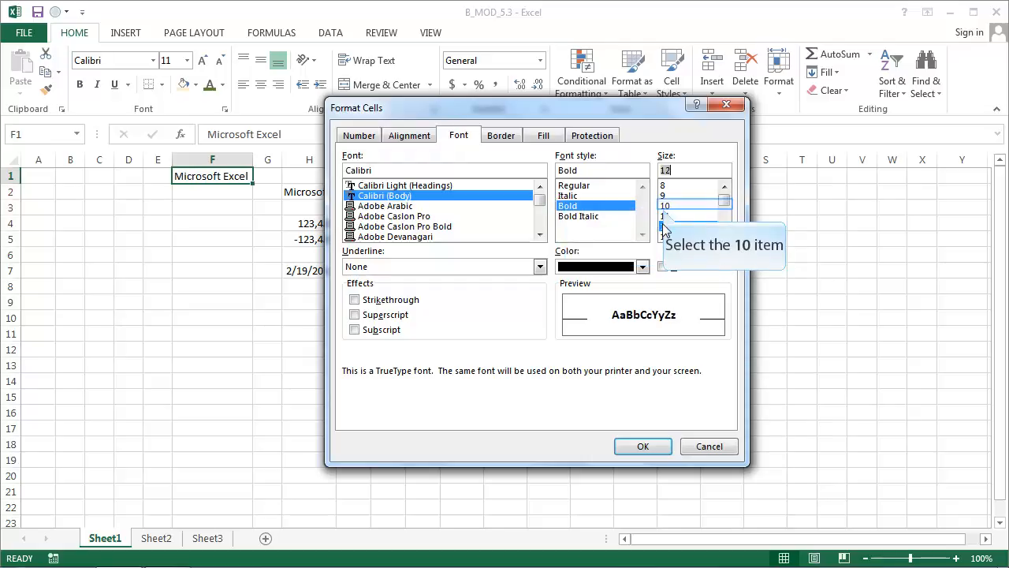
click(664, 207)
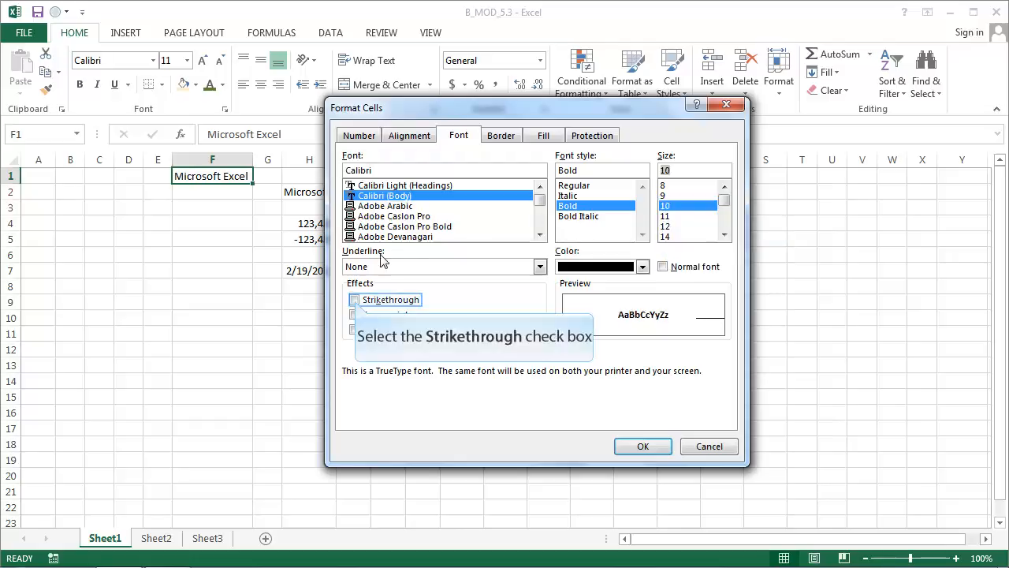
Preview the Strikethrough and Subscript effects, leave all effects cleared, and apply the font settings to cell F1
click(355, 300)
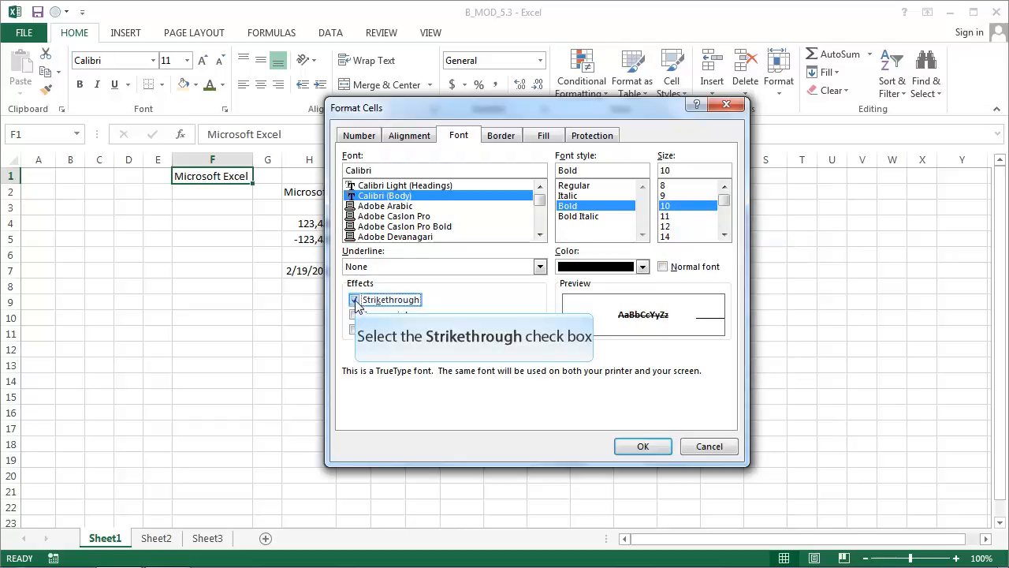
click(355, 301)
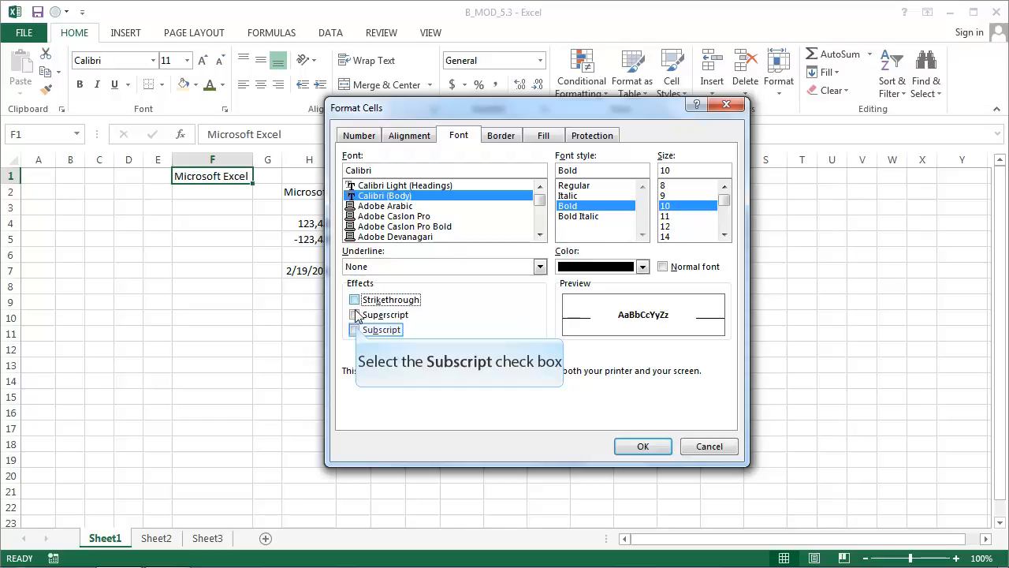
click(354, 330)
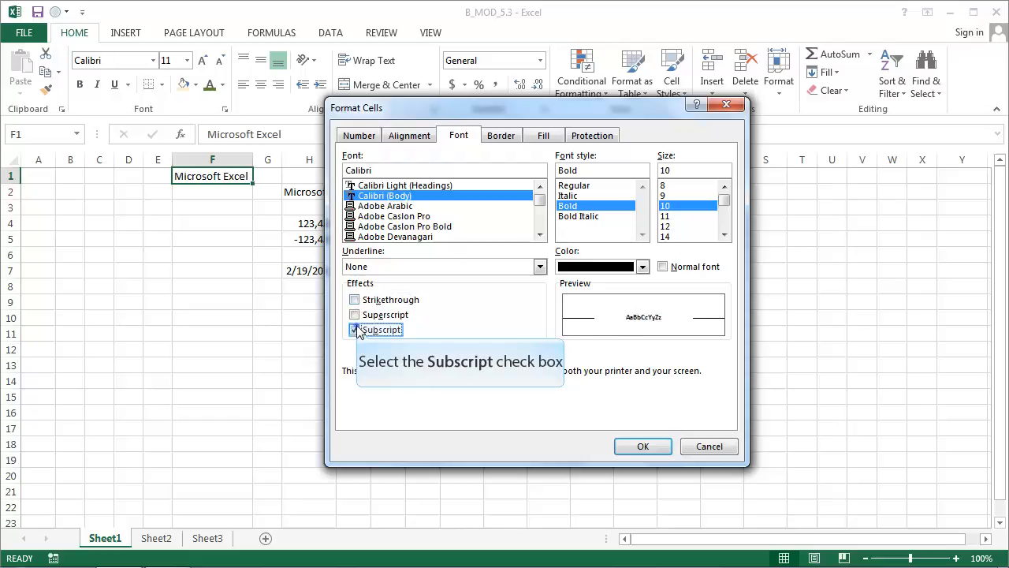
click(355, 314)
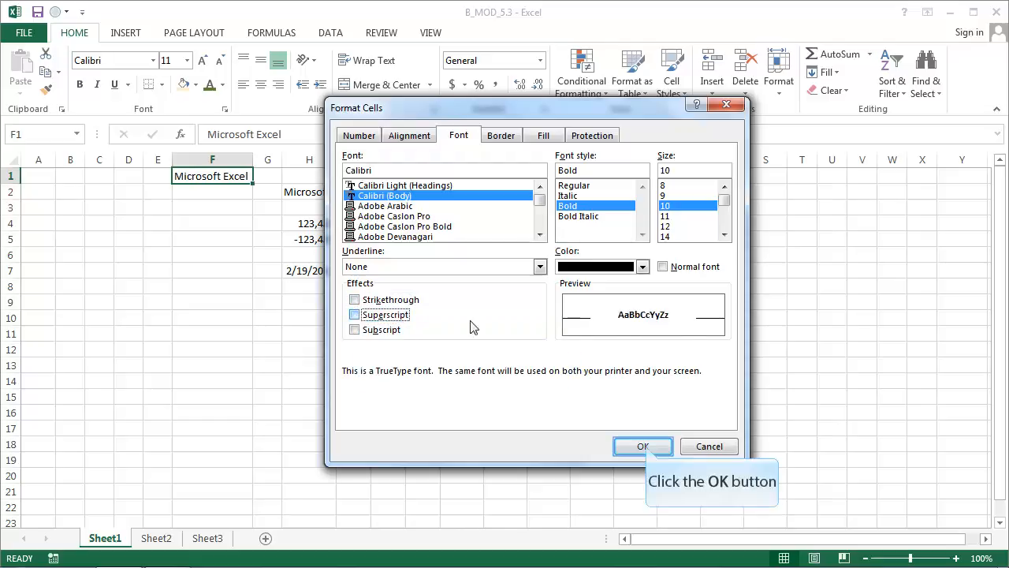
click(643, 446)
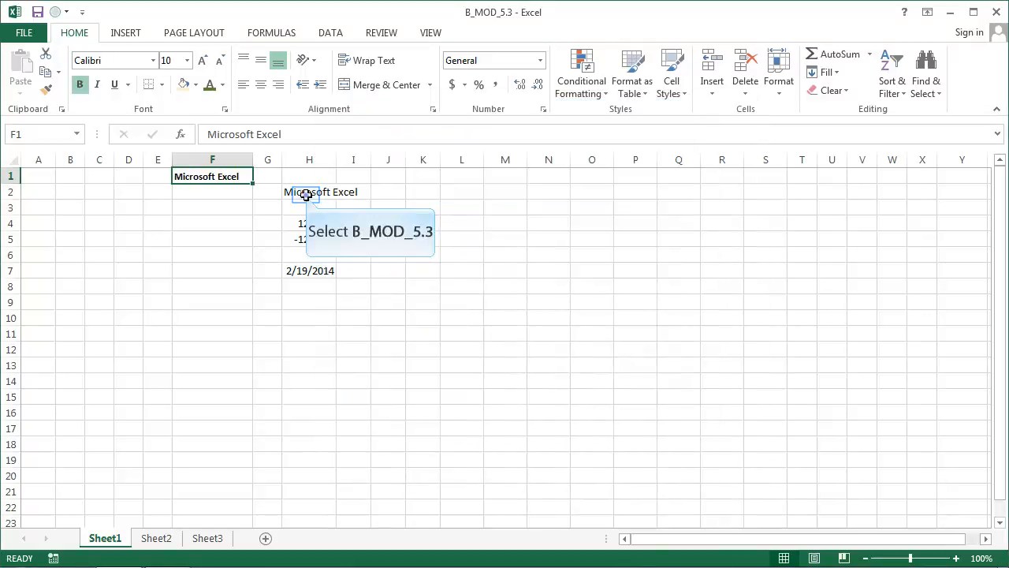
Examine the border options available for cell H2
click(306, 194)
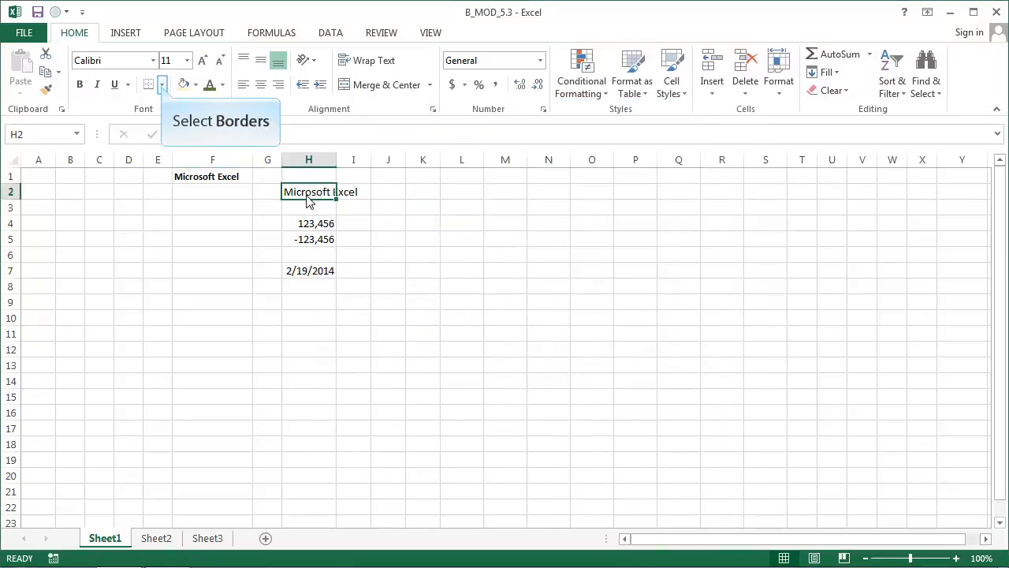
click(162, 85)
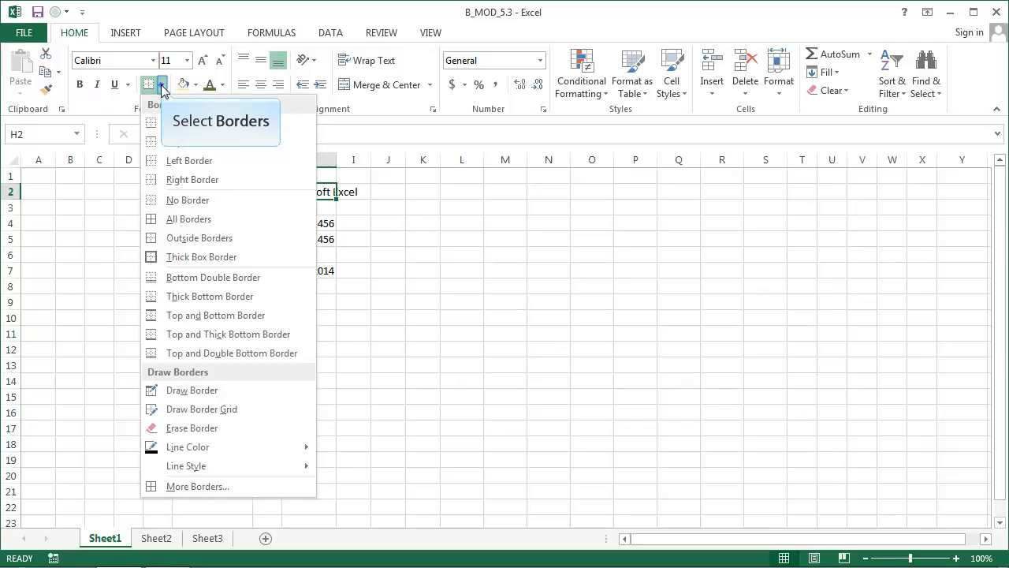
click(161, 85)
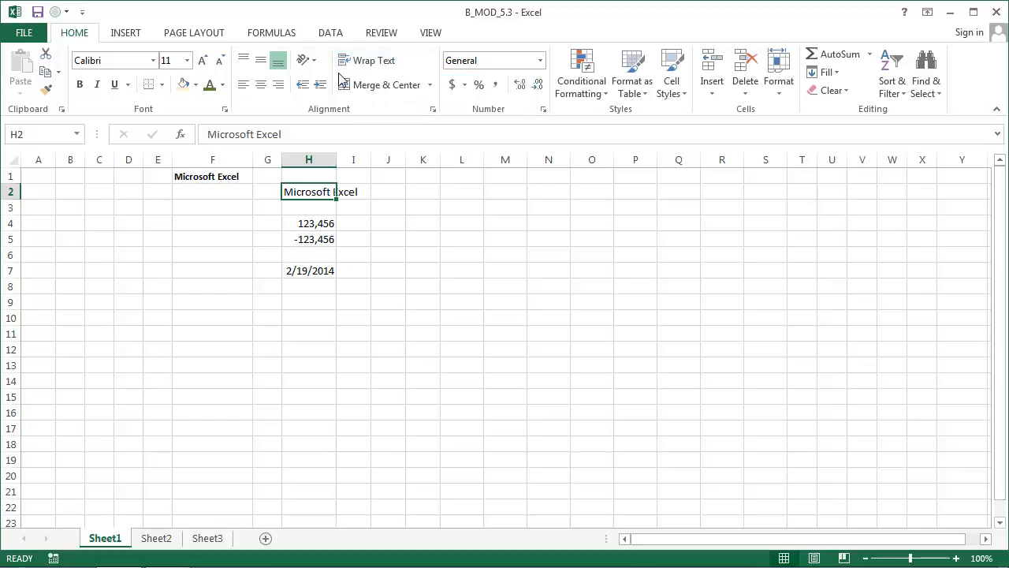
Try merging and centering cells H2 and I2, and return the selection to H2 alone
key(shift+Right)
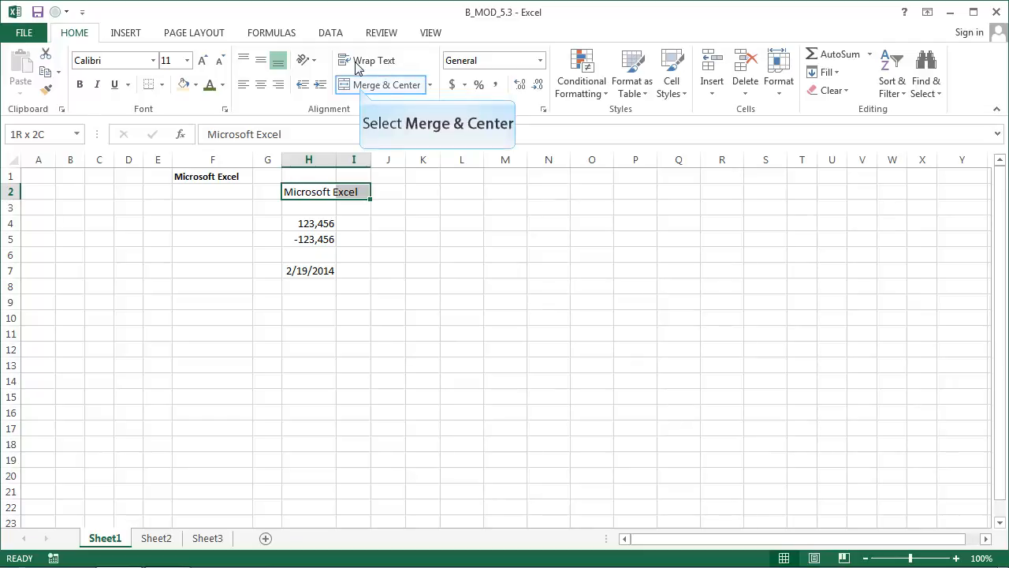
click(360, 88)
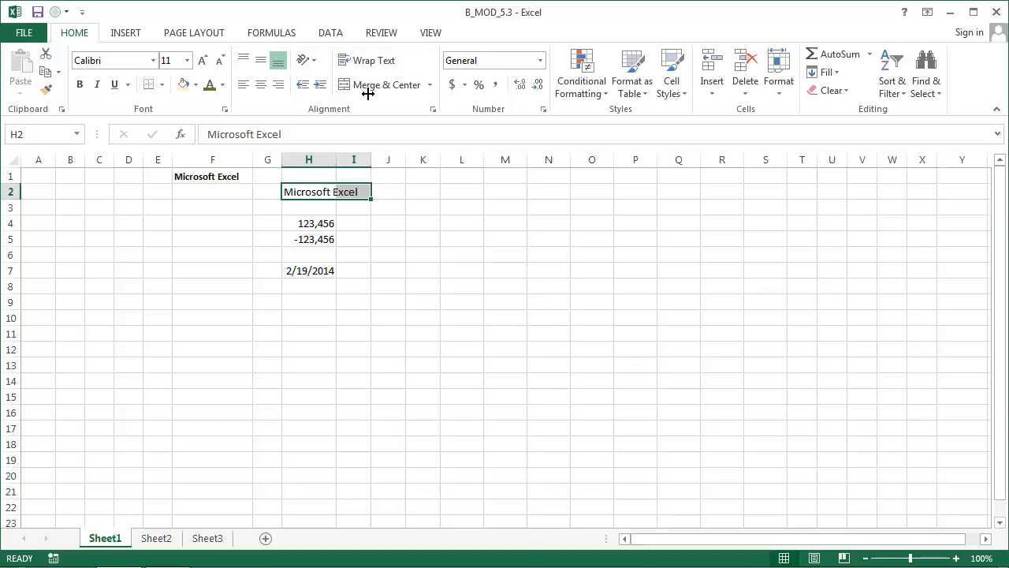
key(Left)
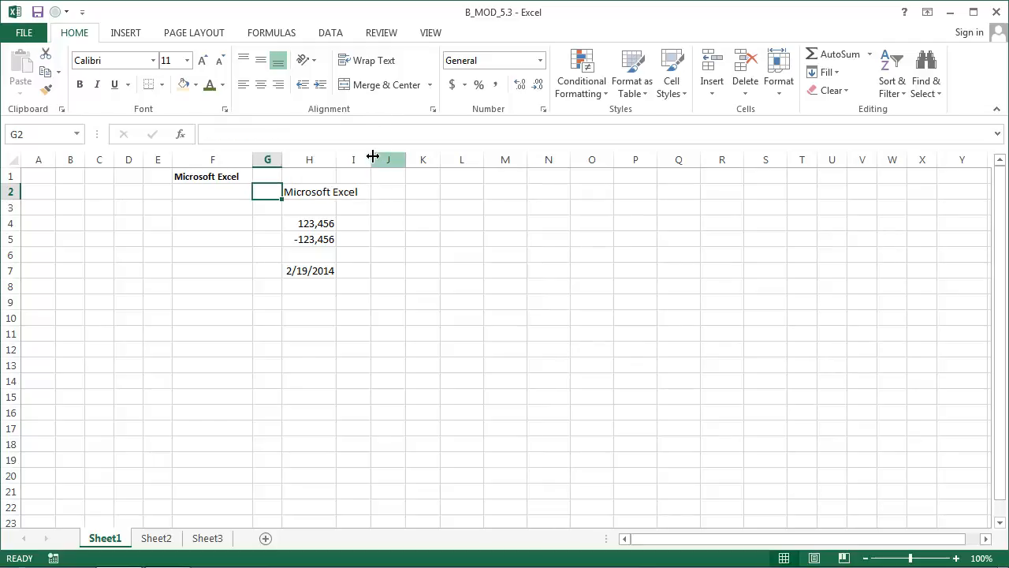
key(Right)
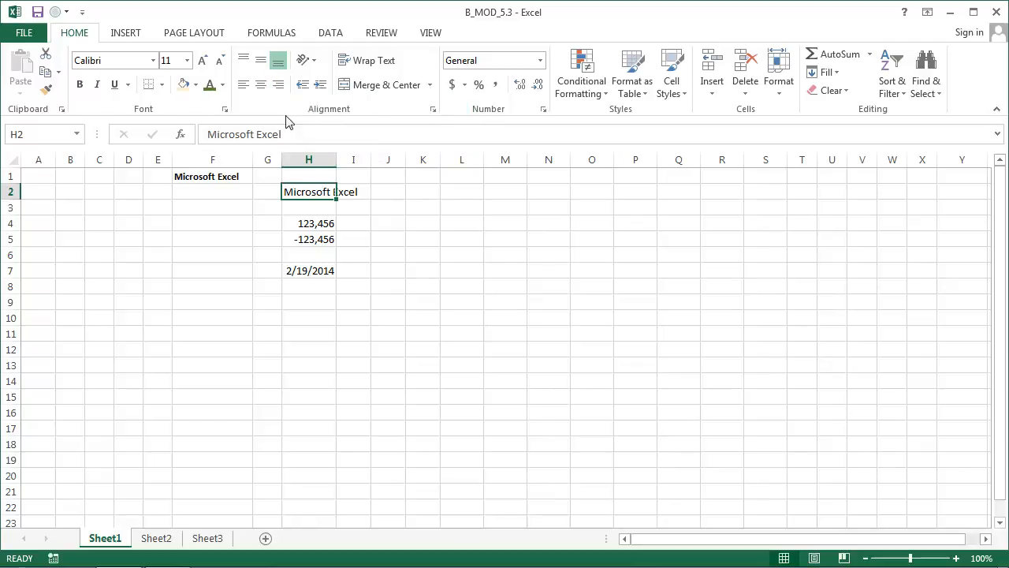
Try right and center alignment on the text in cell H2 and leave it left-aligned
click(278, 86)
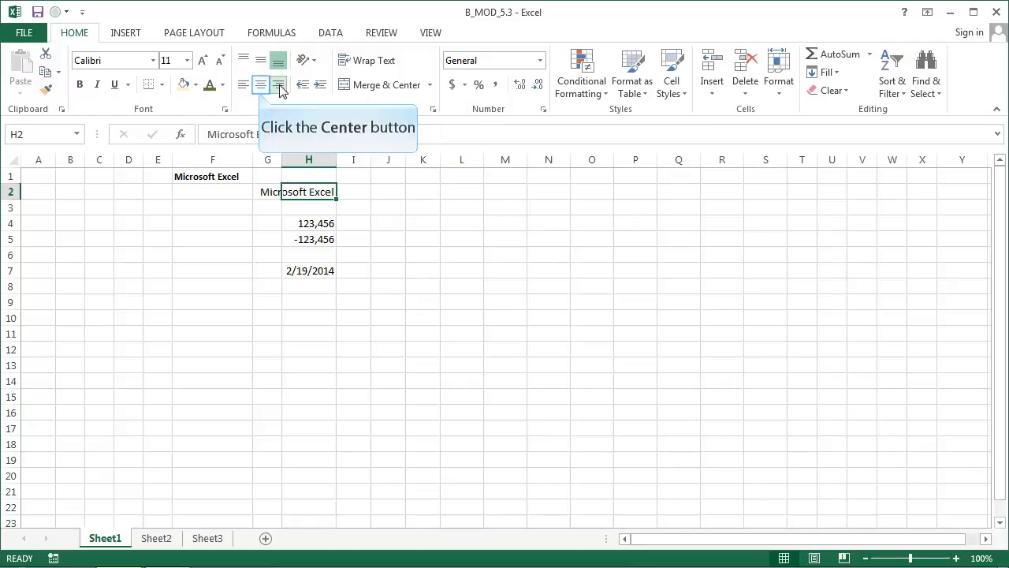
click(260, 88)
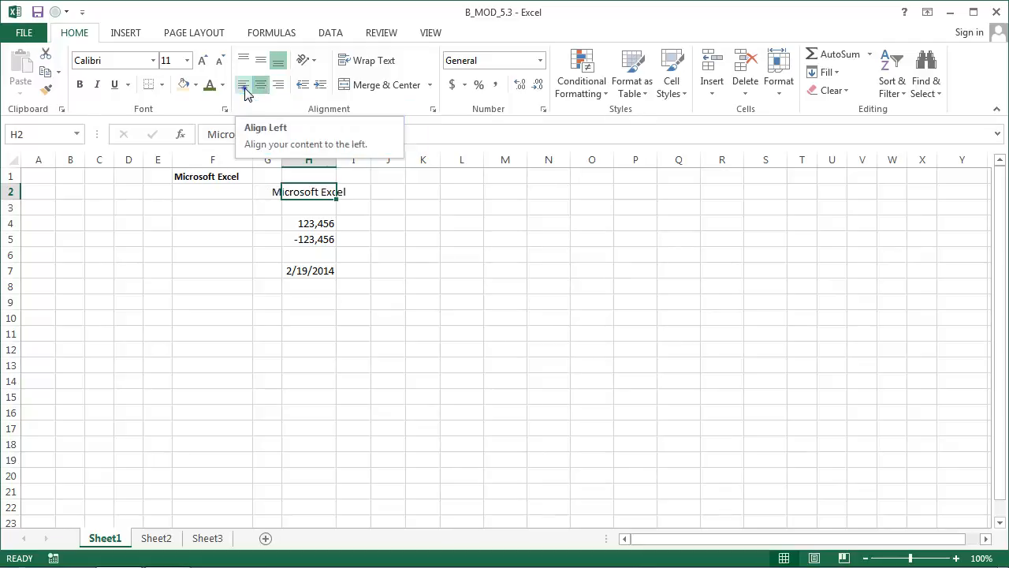
click(245, 88)
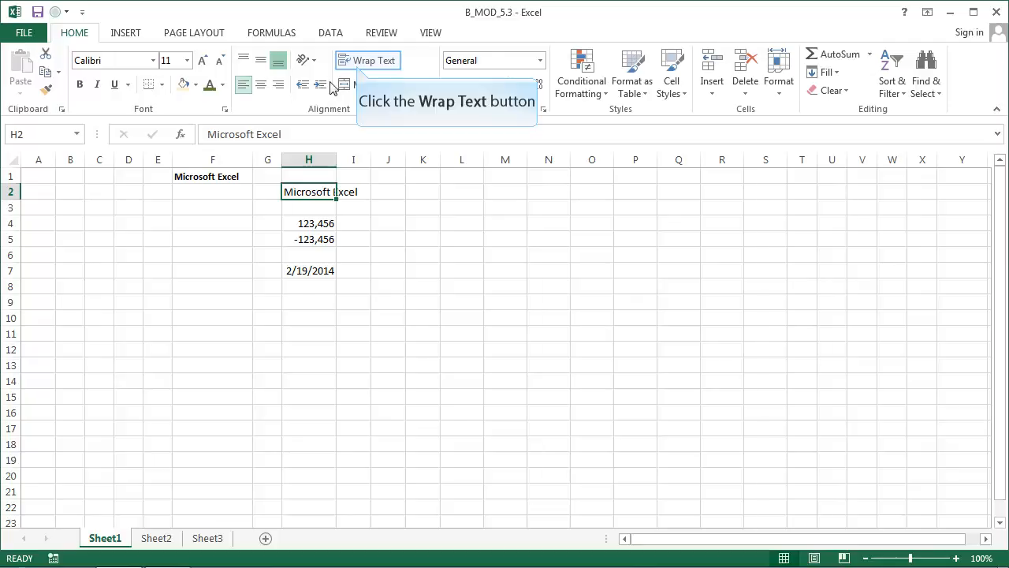
Wrap the text in cell H2 to compare middle, top and bottom vertical alignment, and turn wrapping off again
click(356, 65)
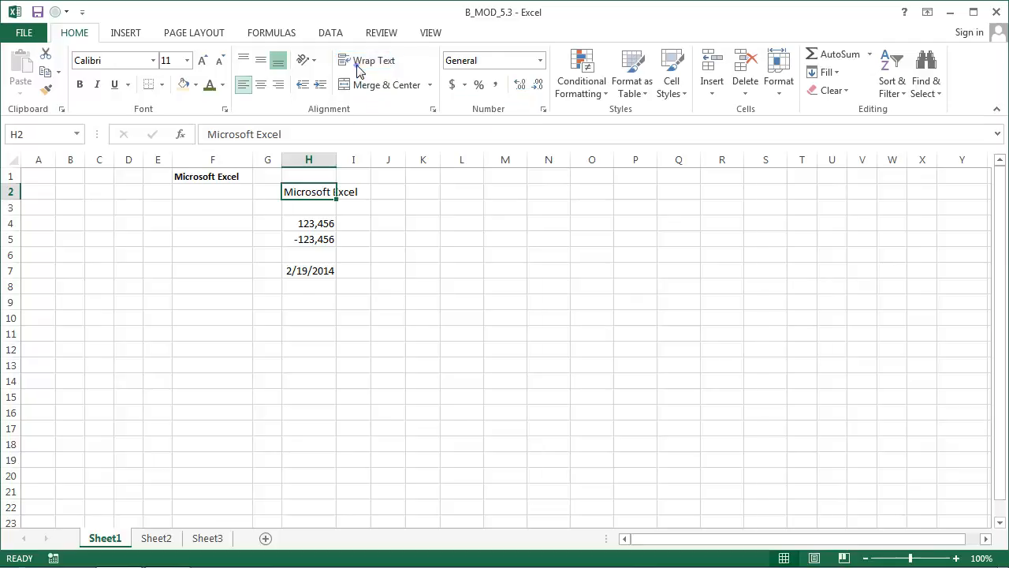
click(260, 63)
click(244, 61)
click(278, 63)
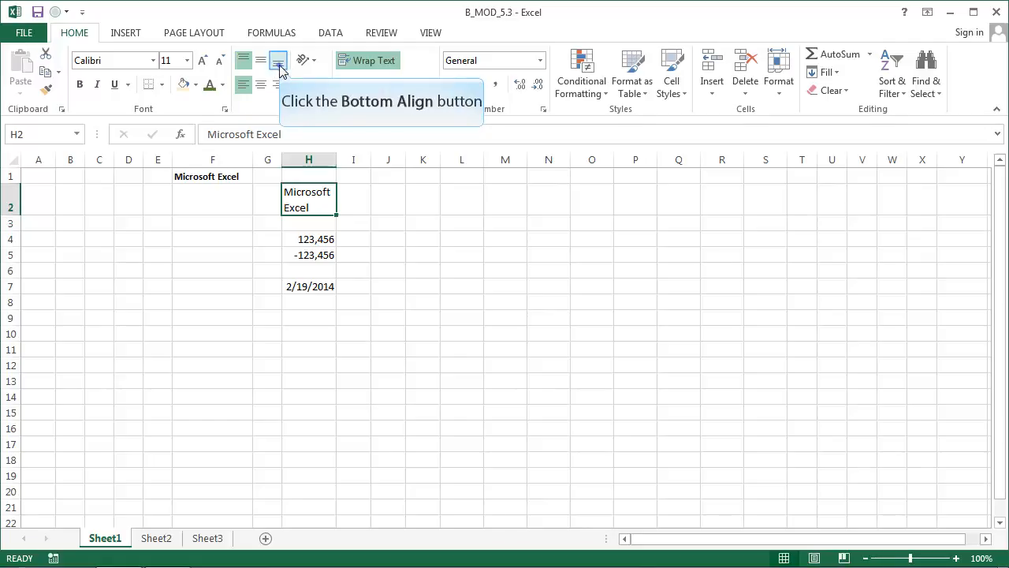
click(367, 61)
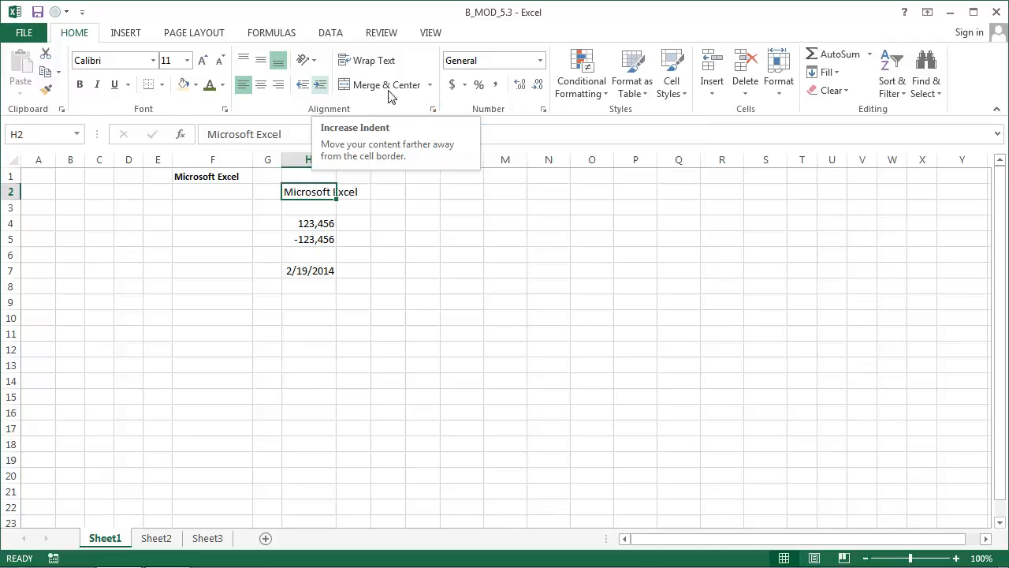
Try rotating the text in cell H2 to an orientation of 90 degrees
click(432, 111)
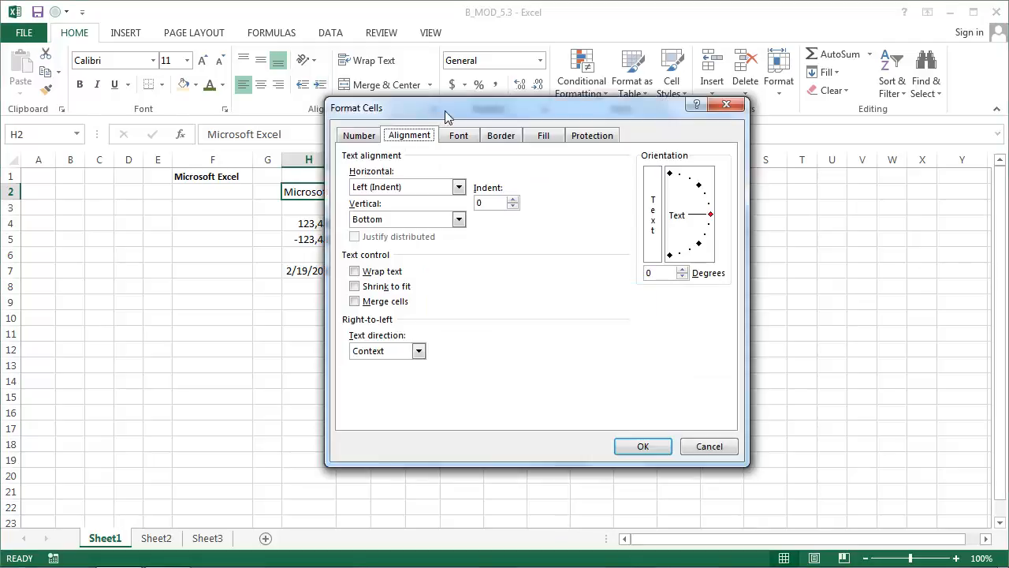
drag(522, 117, 643, 143)
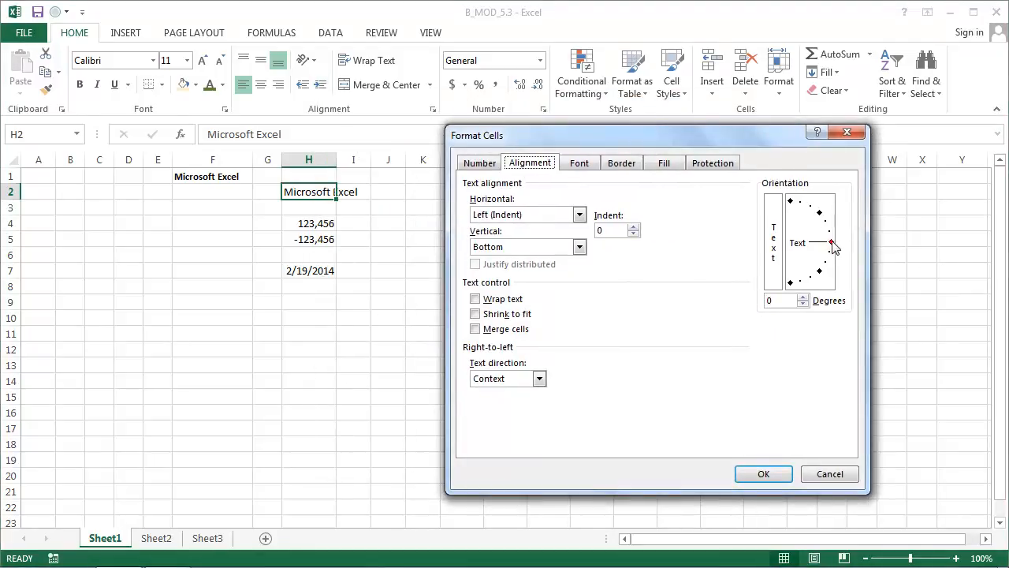
drag(831, 241, 772, 205)
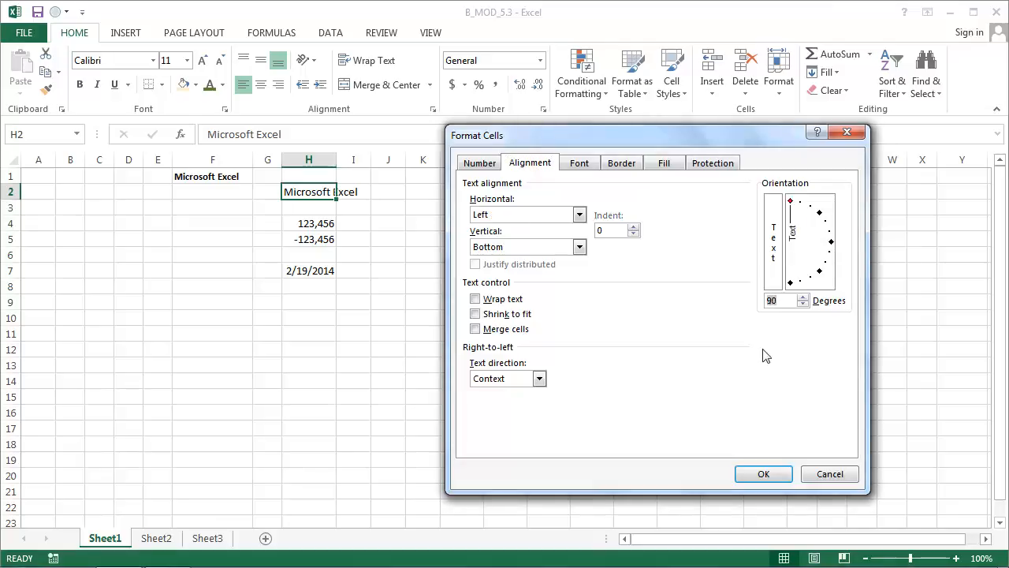
click(758, 473)
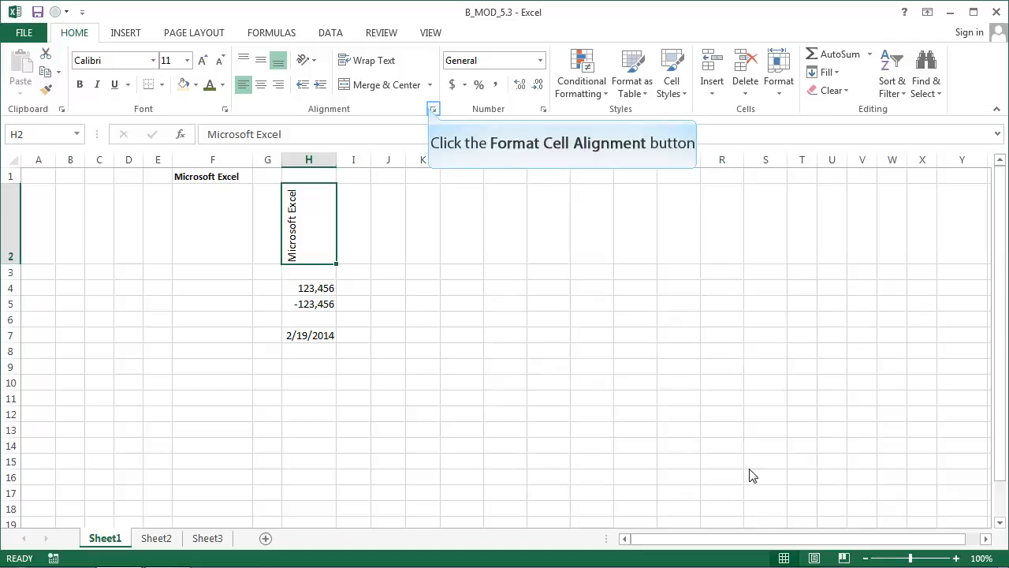
Try the Wrap text and Shrink to fit controls for cell H2 and check its text direction options
click(431, 110)
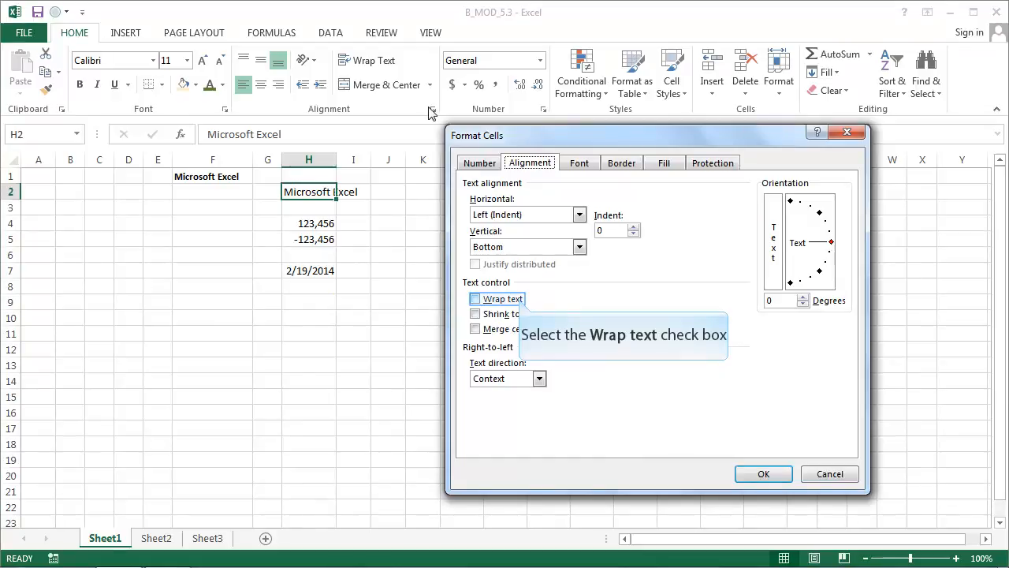
click(518, 300)
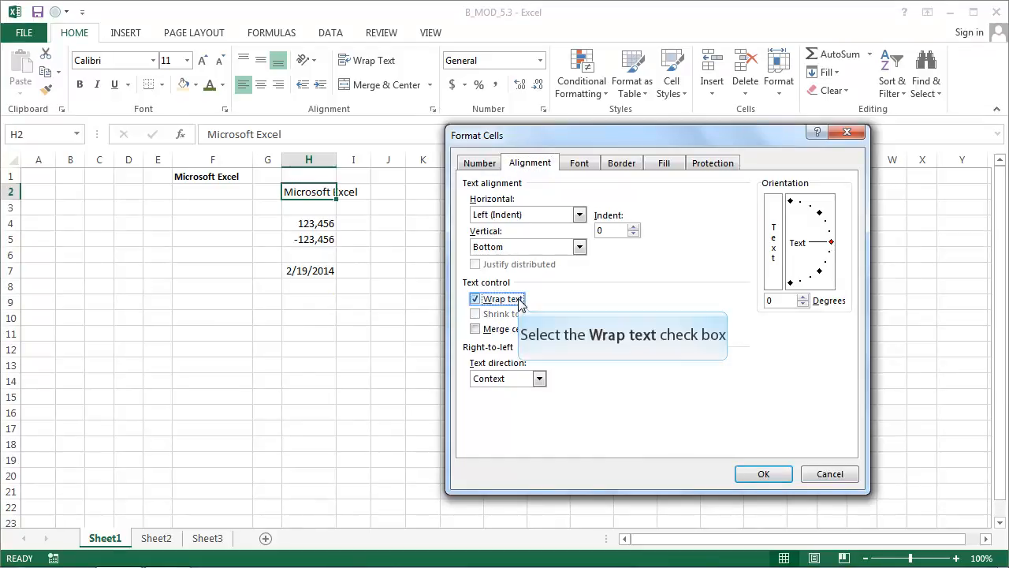
click(519, 301)
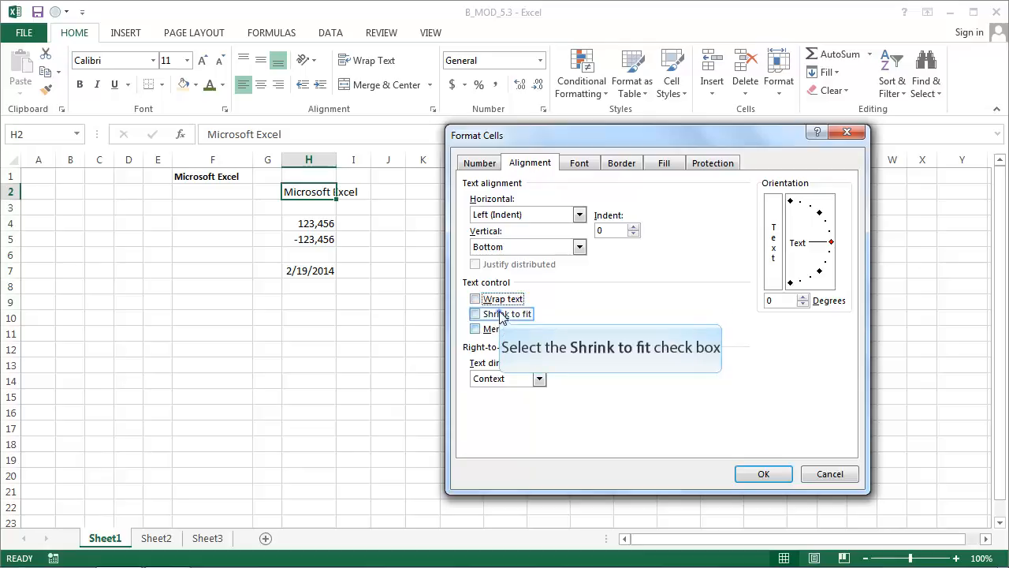
click(502, 316)
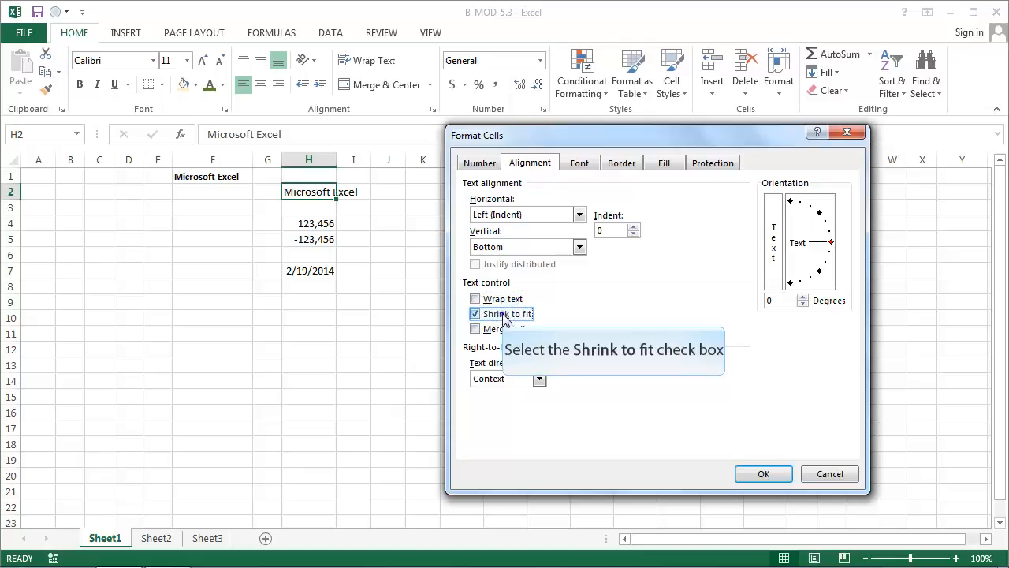
click(512, 380)
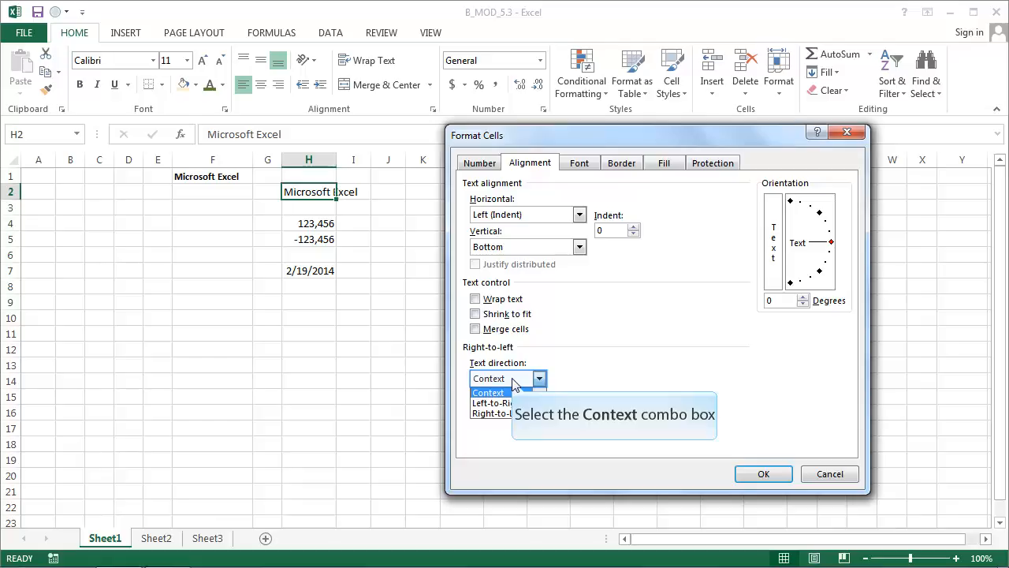
click(513, 382)
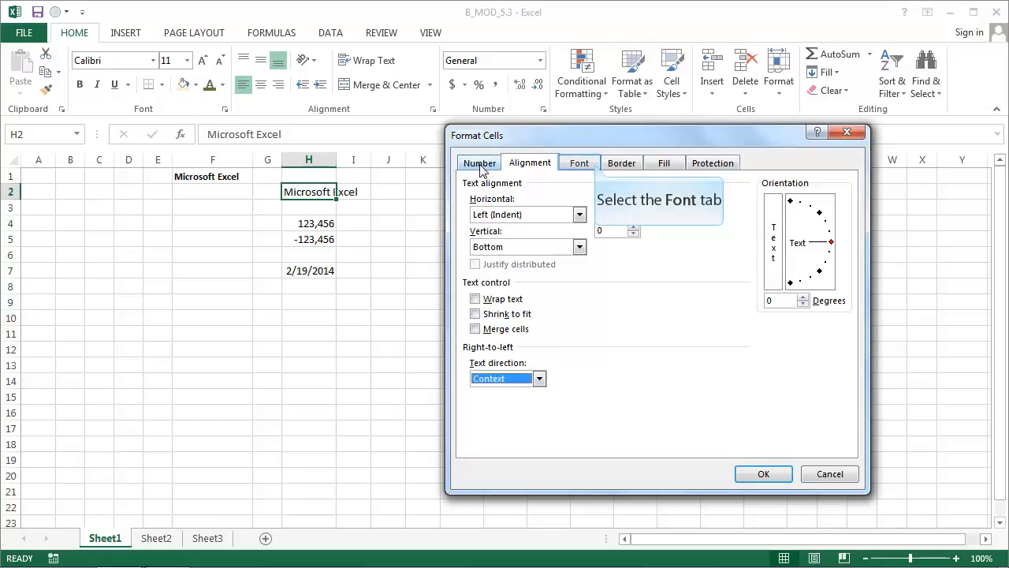
Look through the font, border, fill, protection and number settings for cell H2, and leave the cell formatting dialog without applying anything
click(595, 167)
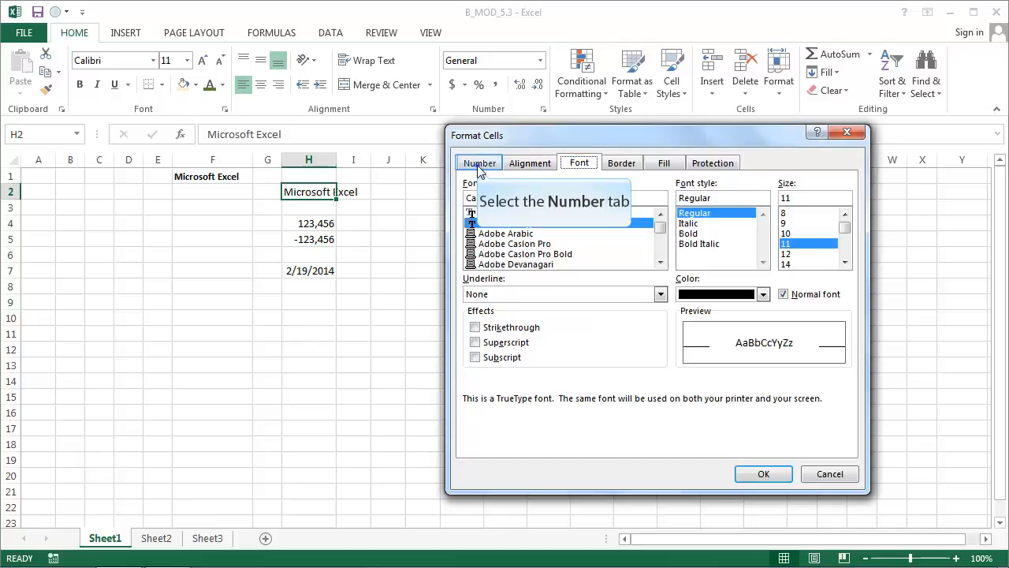
click(479, 166)
click(616, 166)
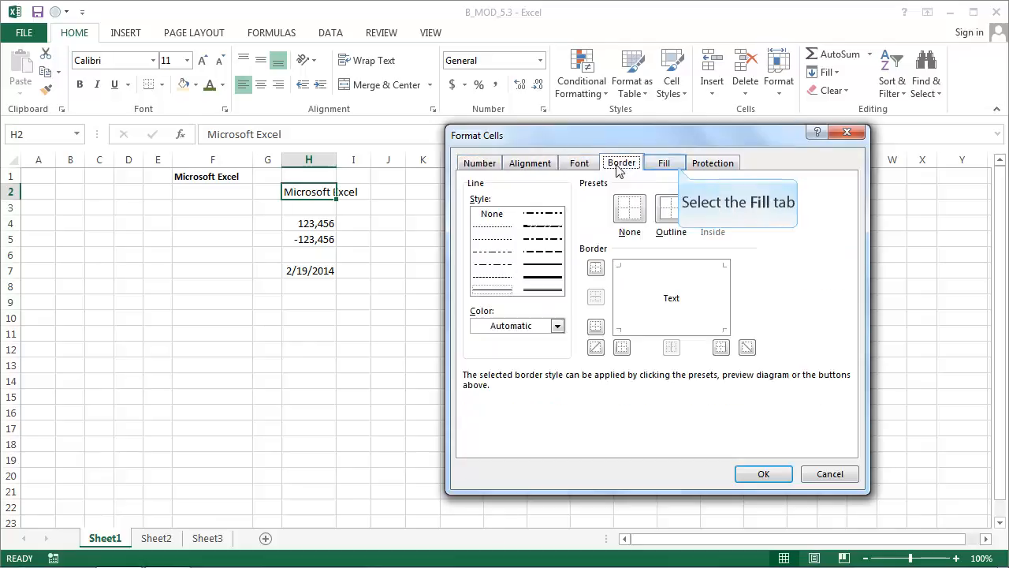
click(663, 166)
click(719, 167)
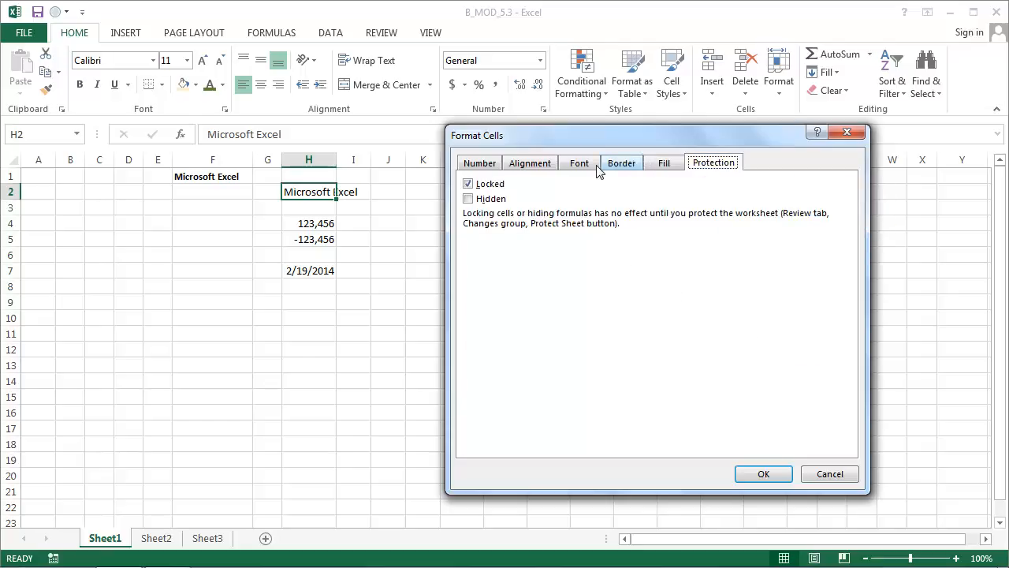
click(499, 167)
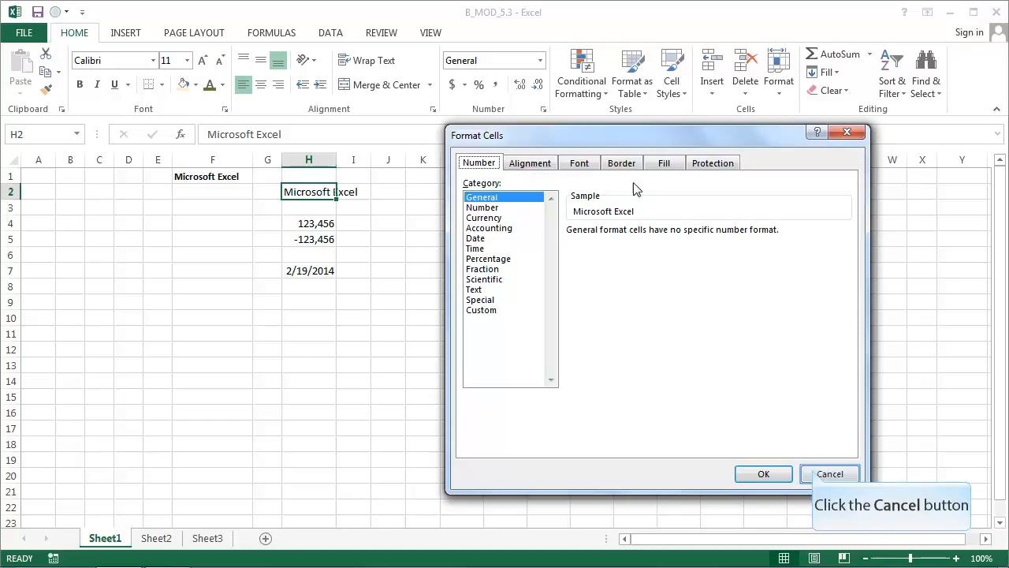
click(827, 474)
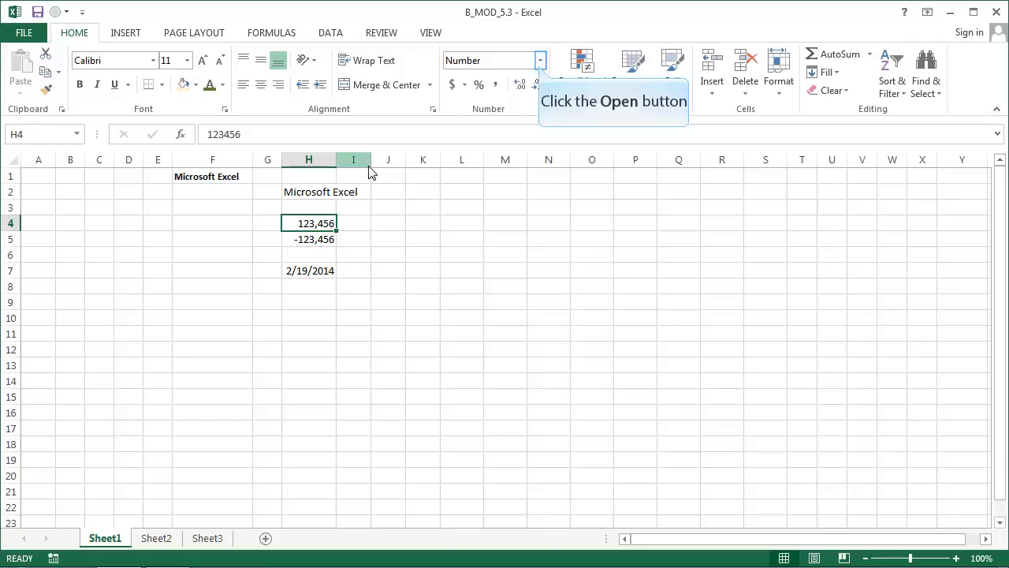
Review the number formats available for cell H4 and try the Accounting format with no decimal places
click(540, 62)
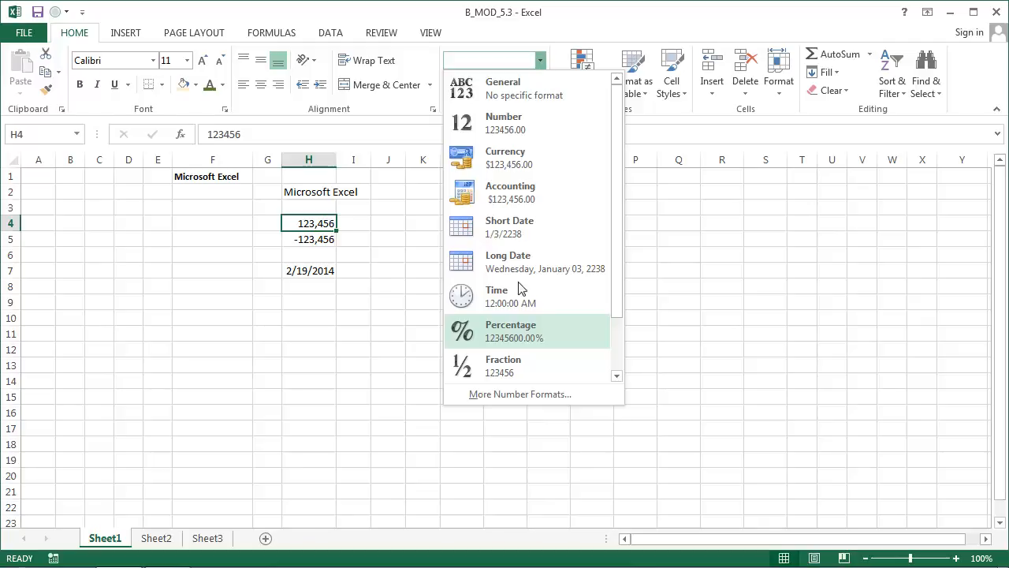
scroll(521, 344, down, 1)
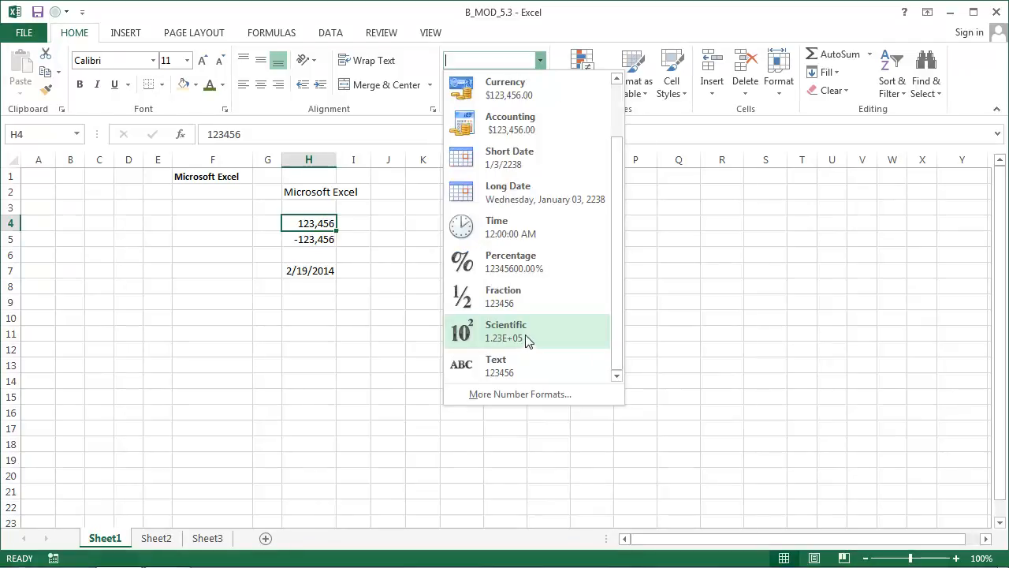
click(513, 32)
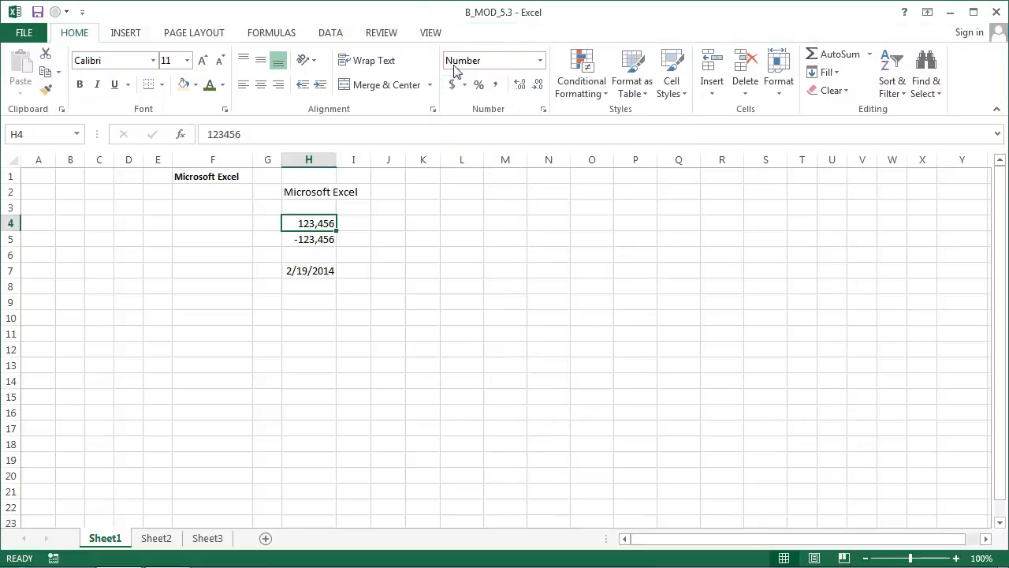
click(452, 88)
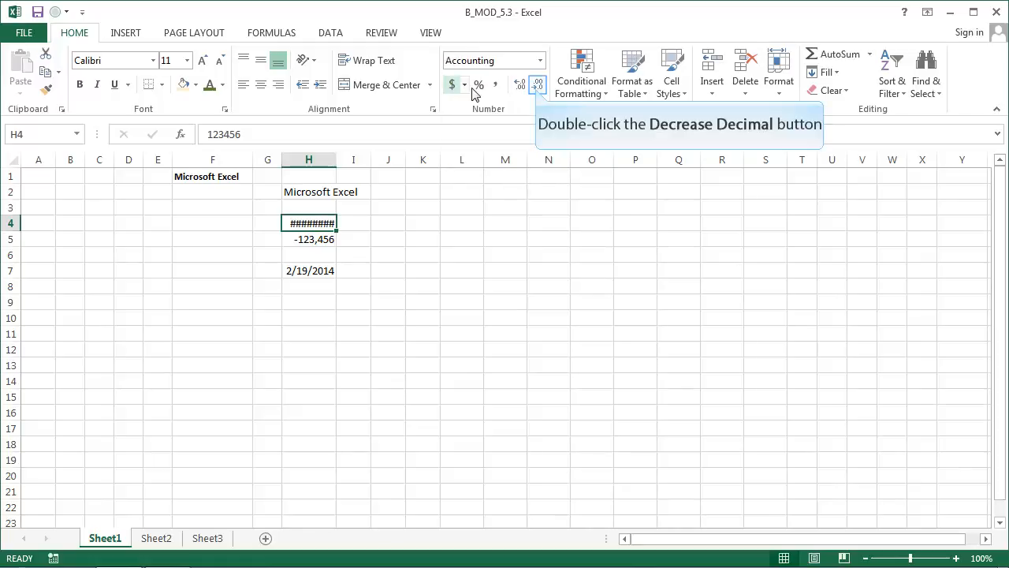
double_click(537, 85)
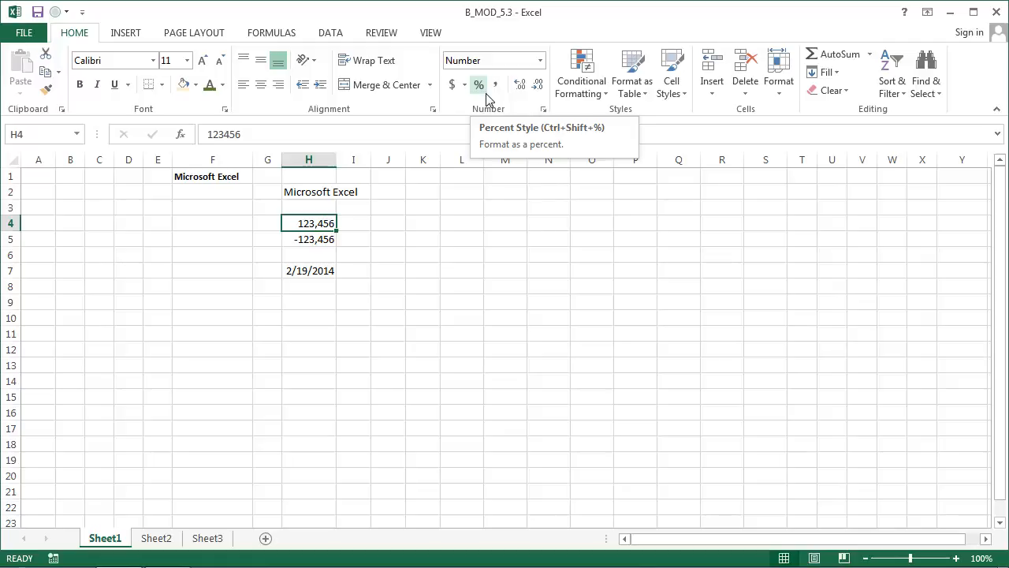
Format the numbers in cells H4 and H5 as Currency with no decimal places
key(ctrl+shift+4)
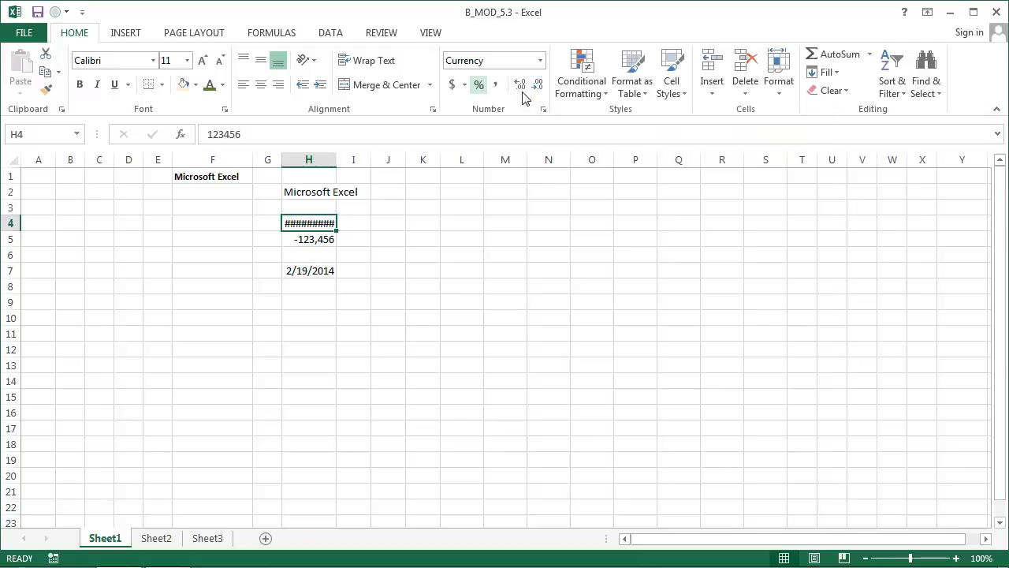
double_click(543, 89)
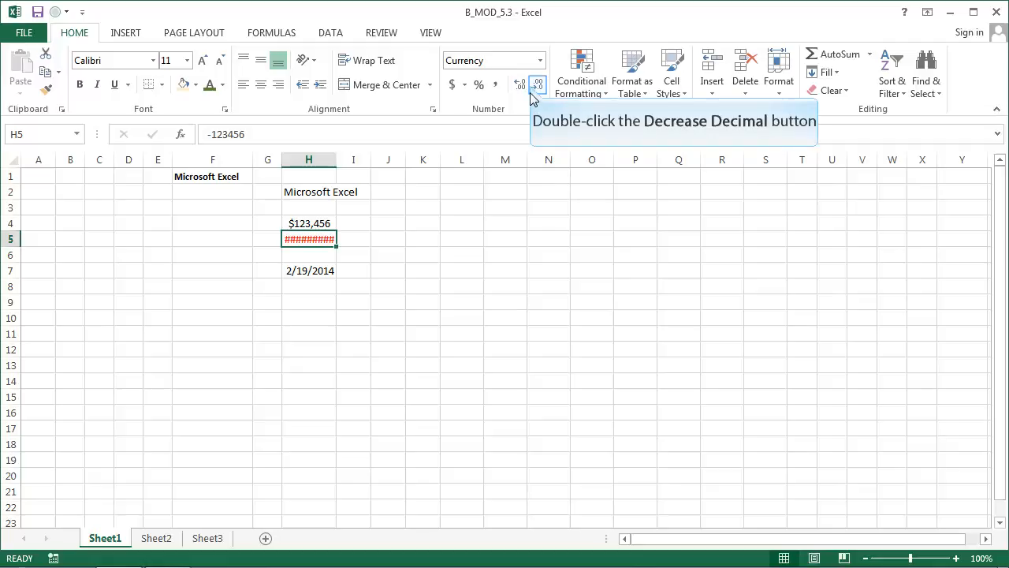
double_click(534, 87)
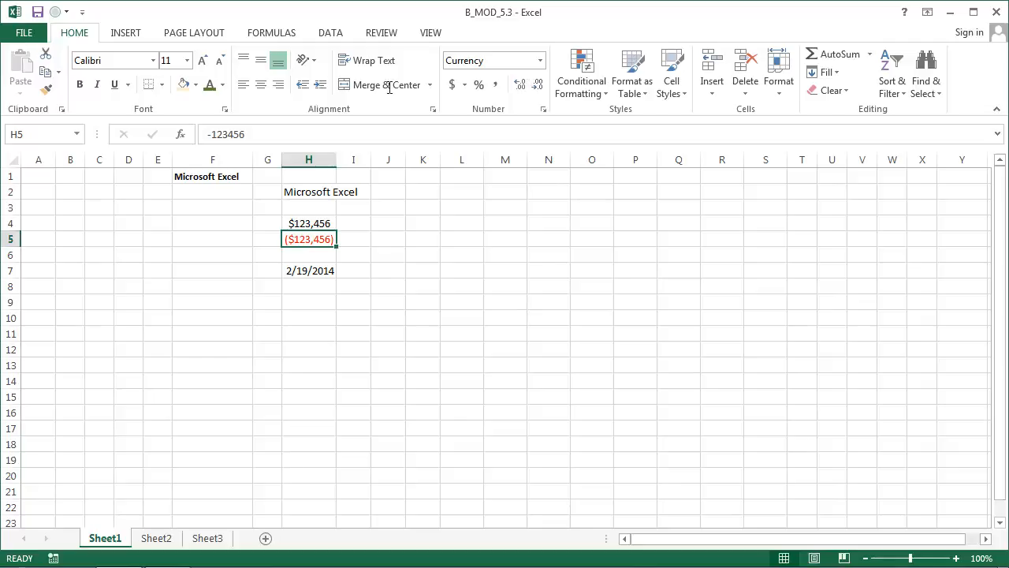
drag(201, 134, 281, 134)
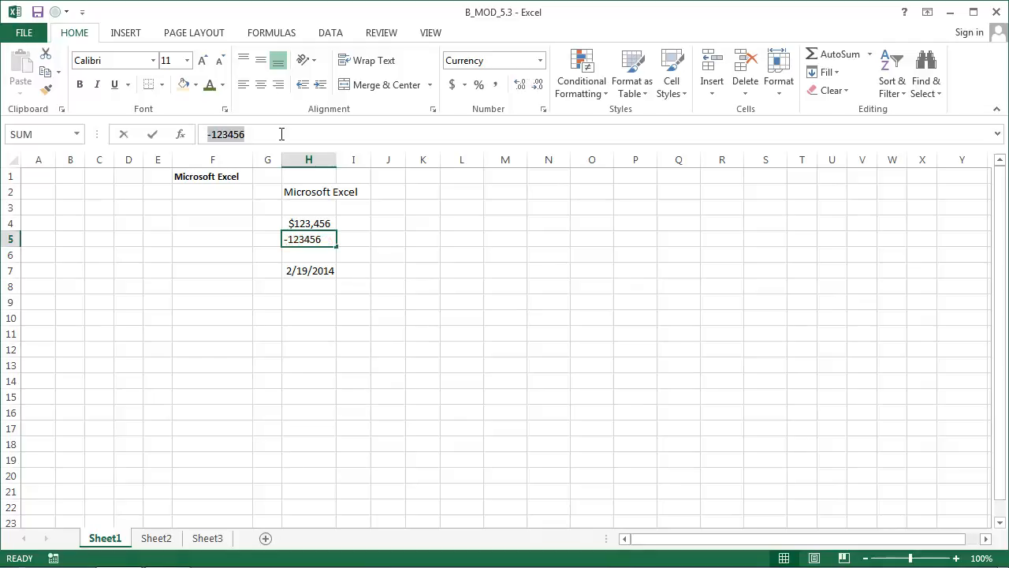
key(Escape)
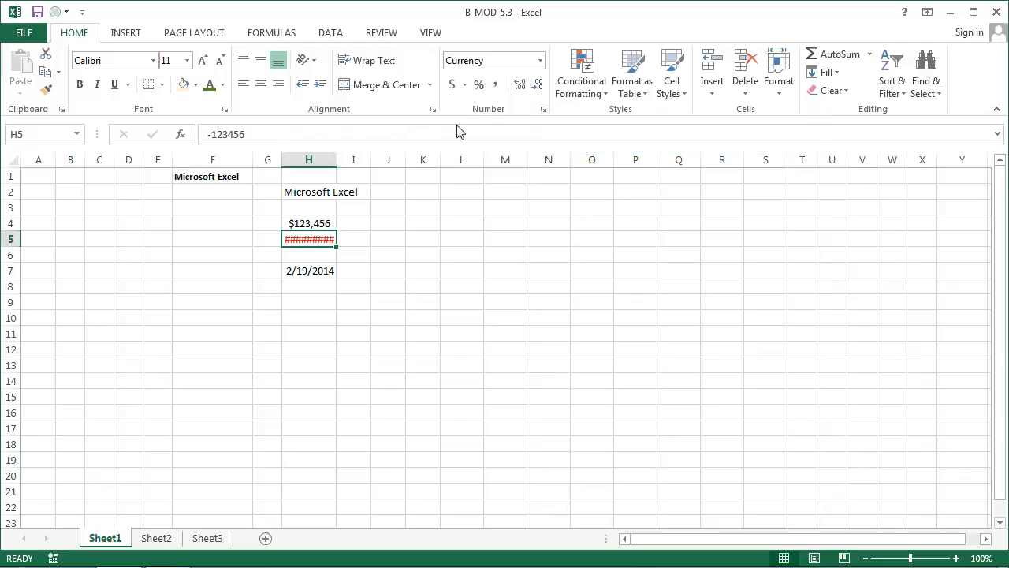
double_click(536, 93)
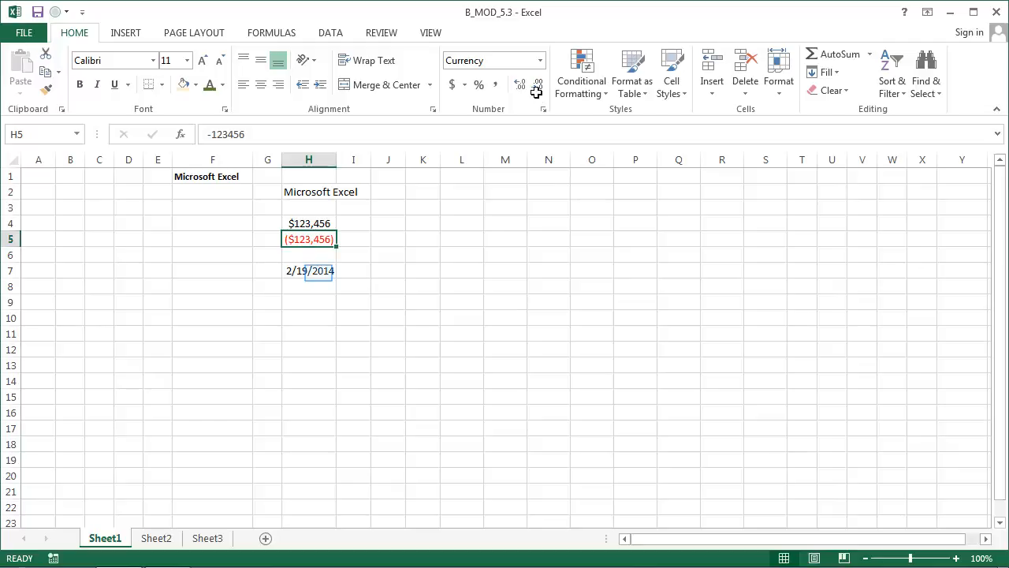
Preview date formats for cell H7, including the long weekday form, 3/14, 14-Mar, 14-Mar-12 and Mar-12, without applying any
click(320, 272)
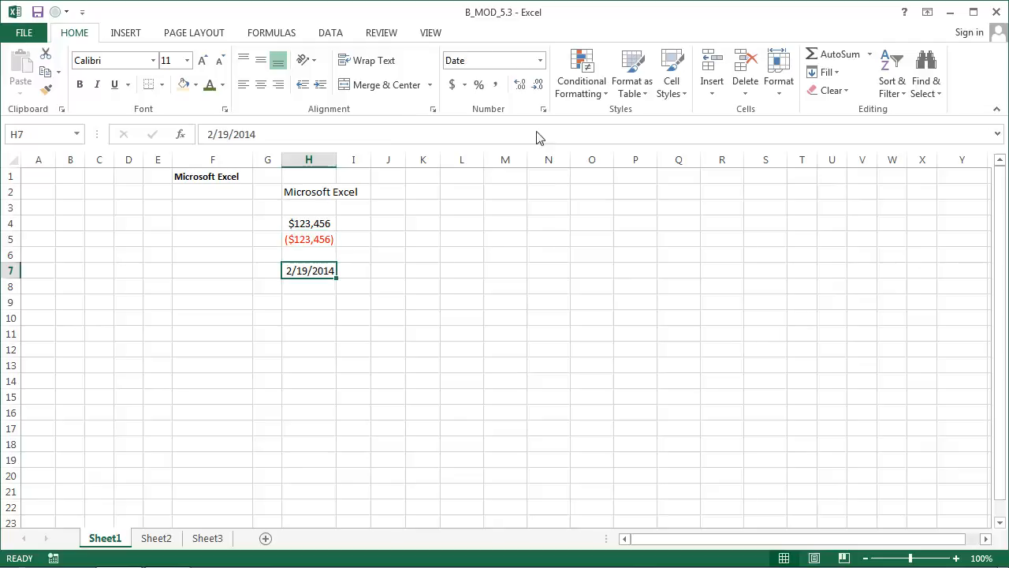
click(538, 61)
click(539, 61)
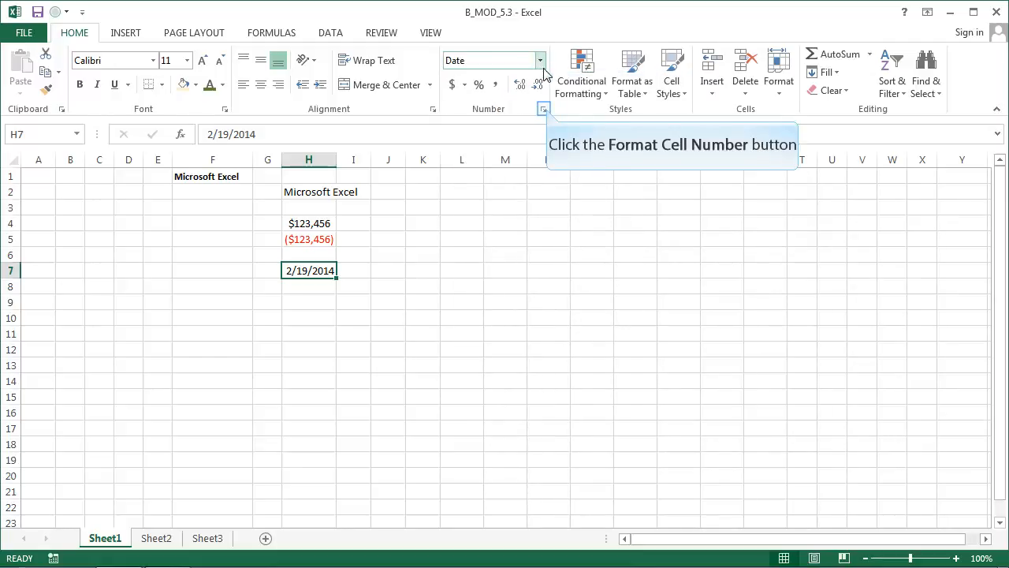
click(546, 111)
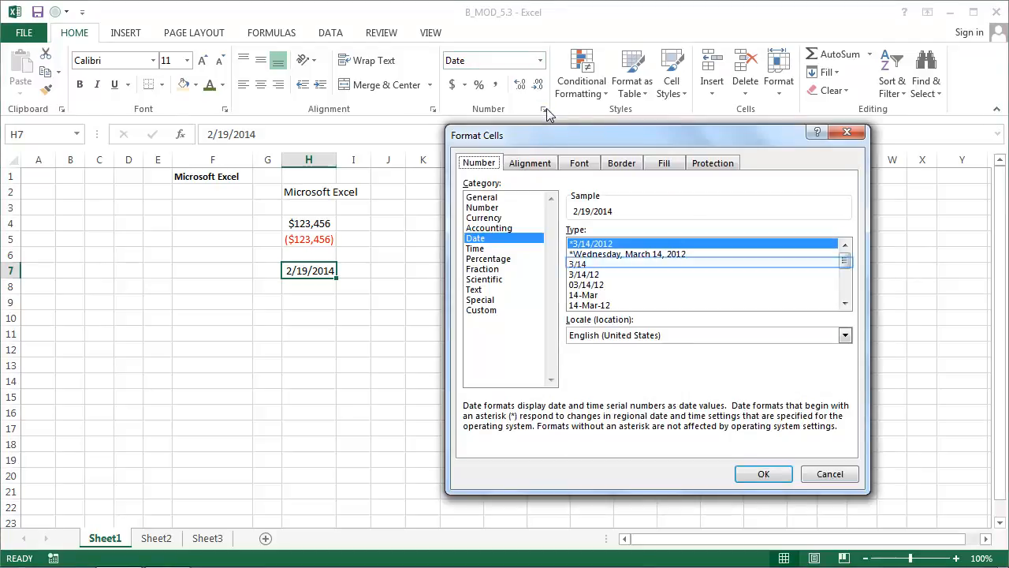
click(654, 263)
click(653, 253)
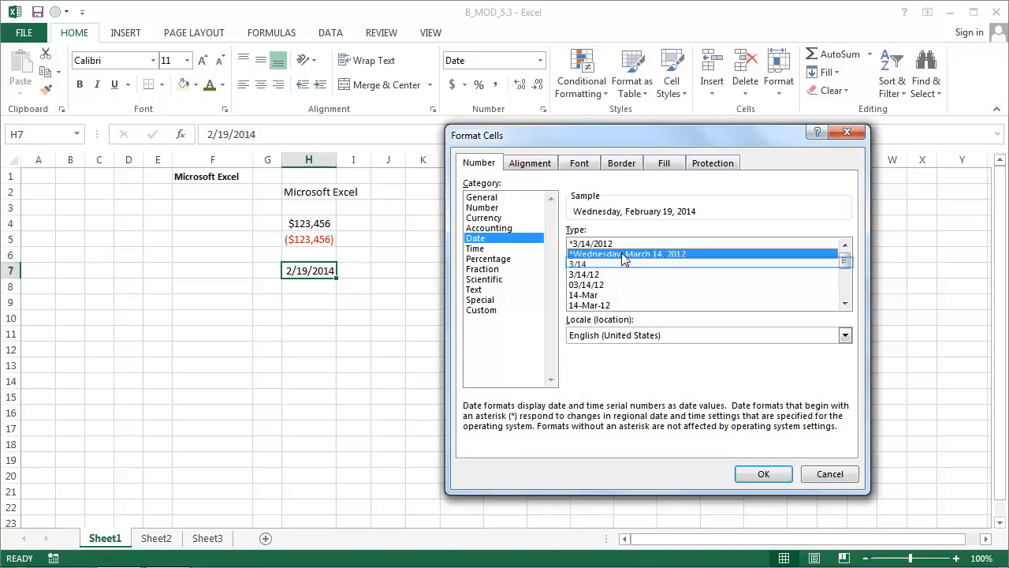
click(589, 264)
click(589, 275)
click(590, 294)
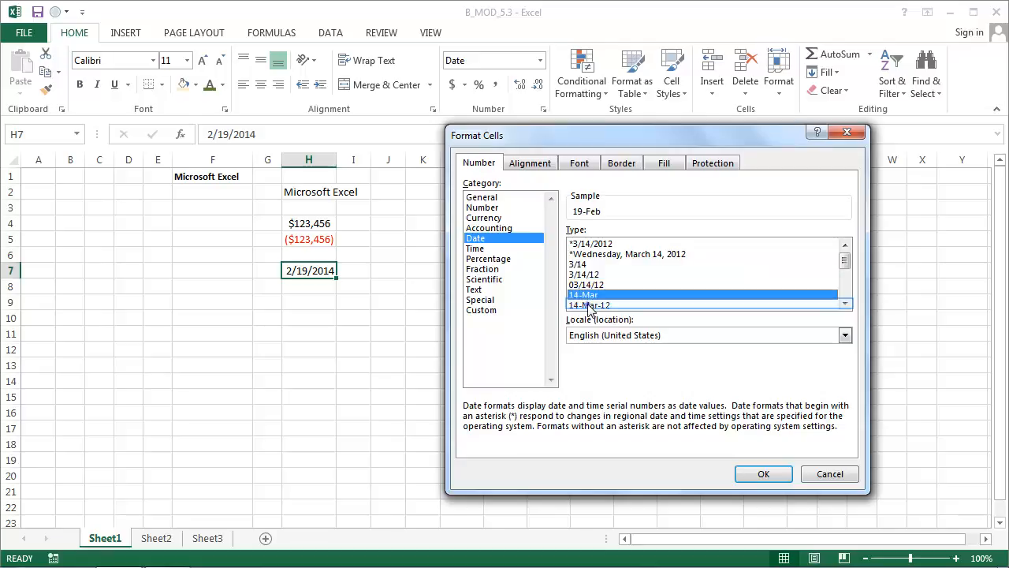
click(590, 305)
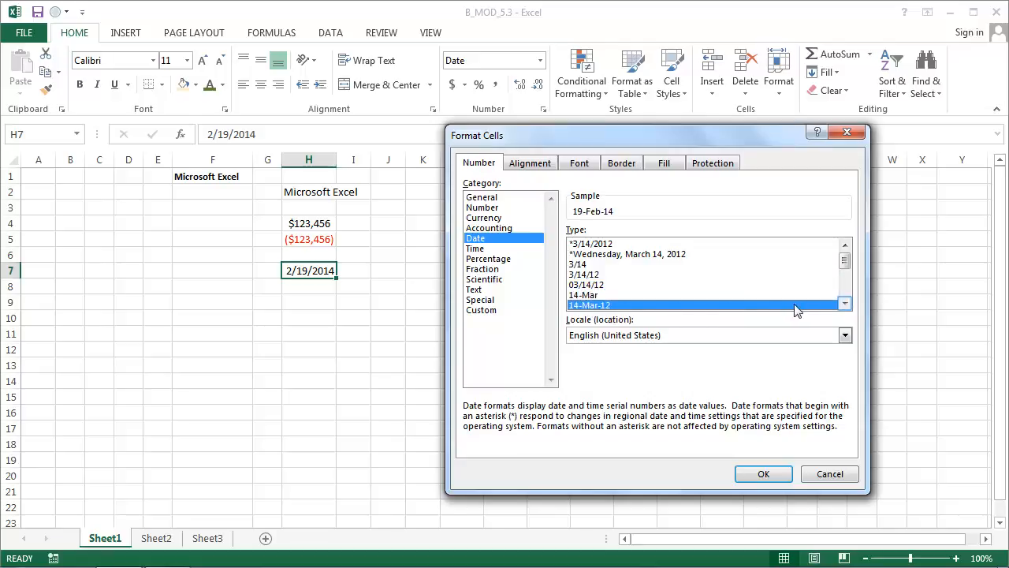
double_click(845, 305)
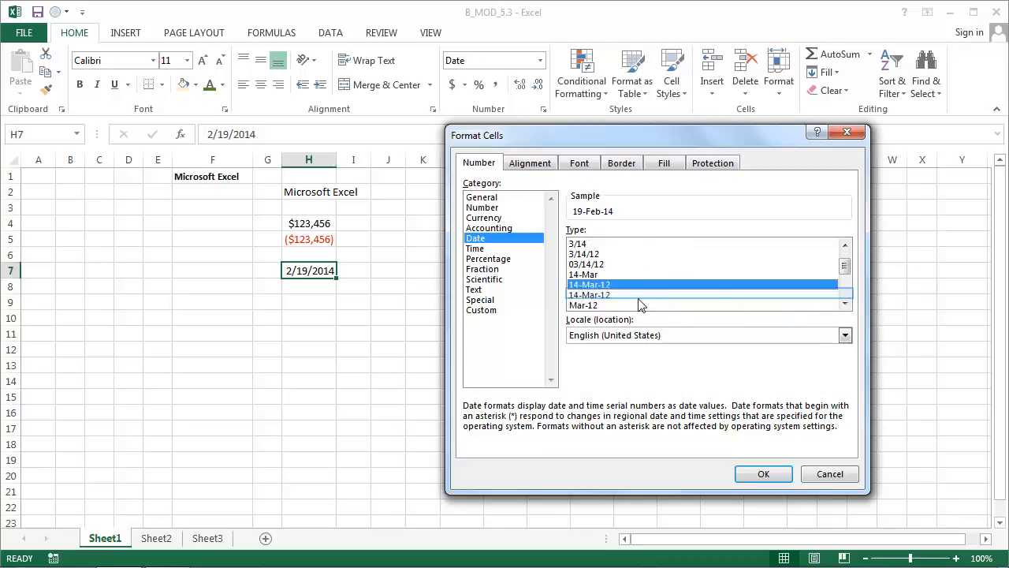
click(609, 295)
click(601, 306)
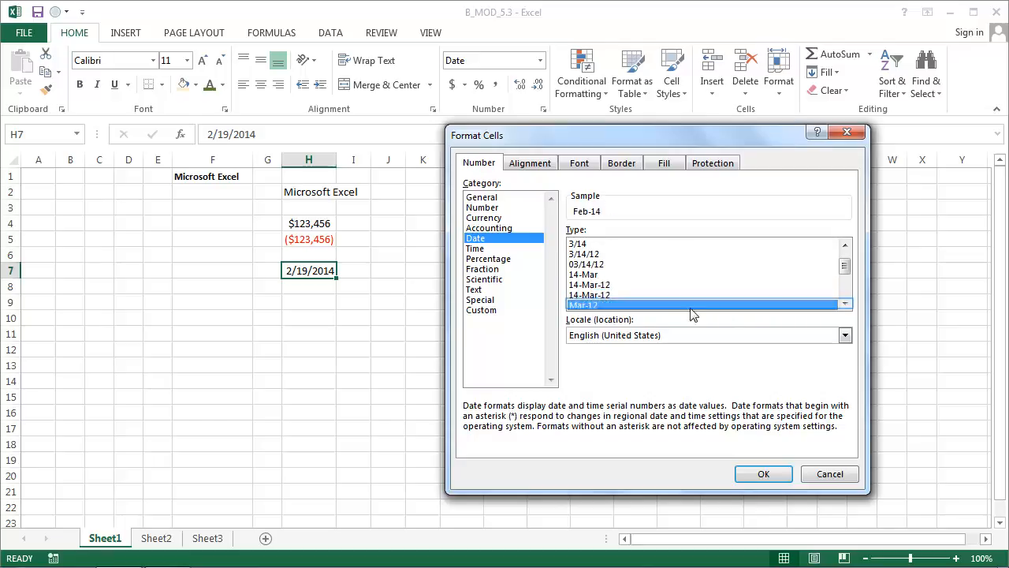
key(Escape)
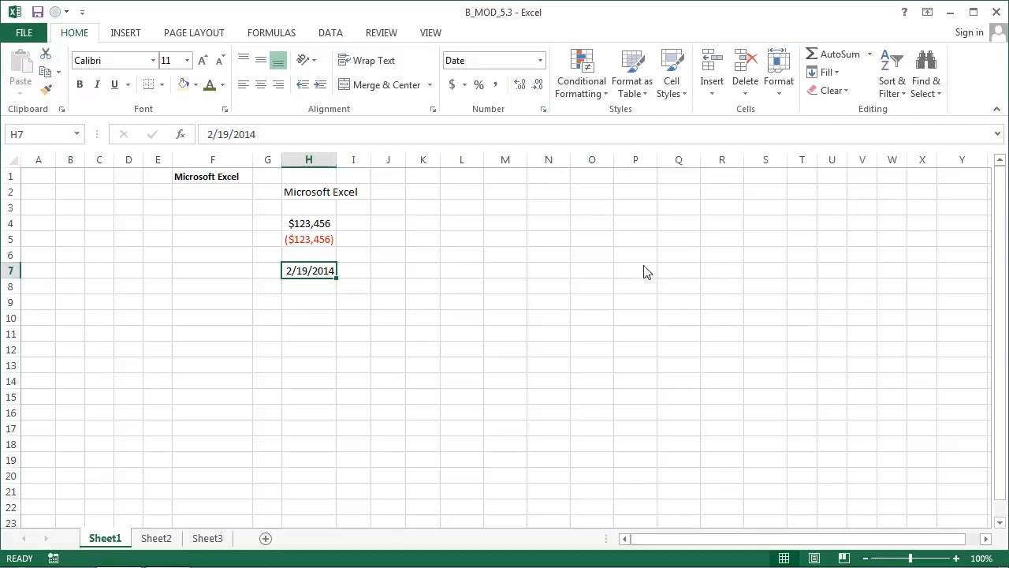
Preview the custom formats d-mmm-yy, d-mmm, mmm-yy and m/d/yyyy for cell H7, look through the remaining format codes, and leave without applying any
click(545, 110)
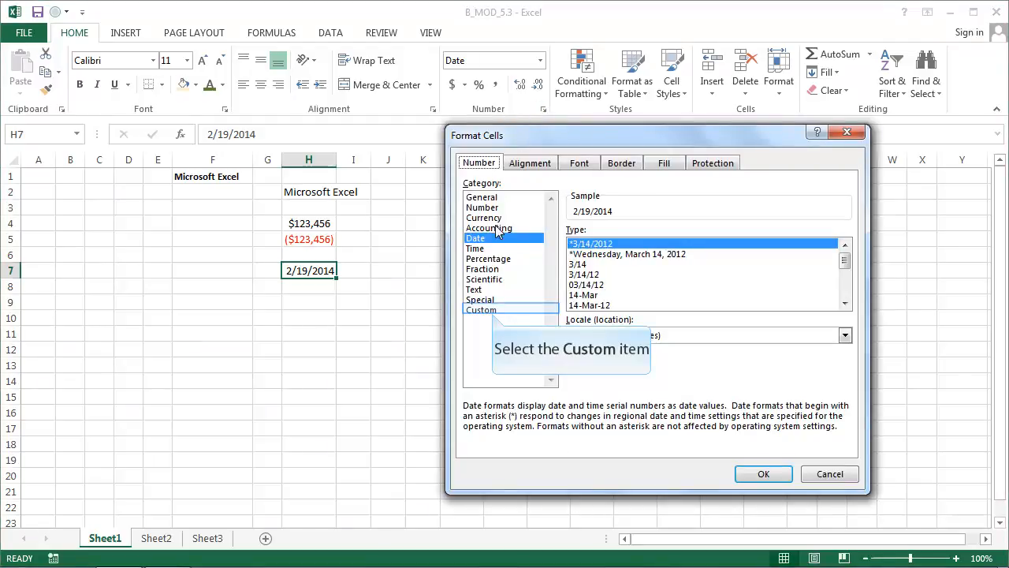
click(483, 310)
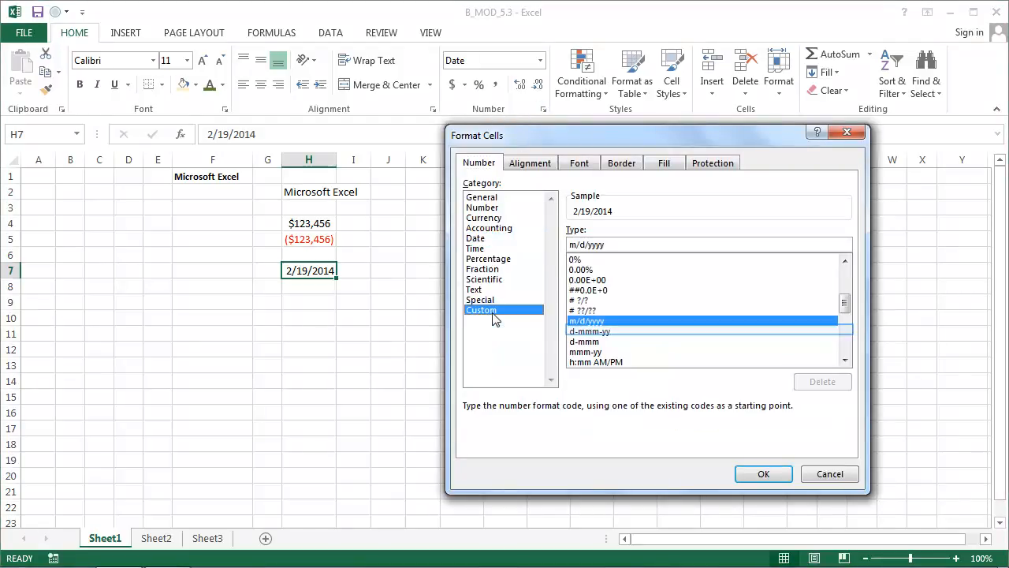
click(607, 332)
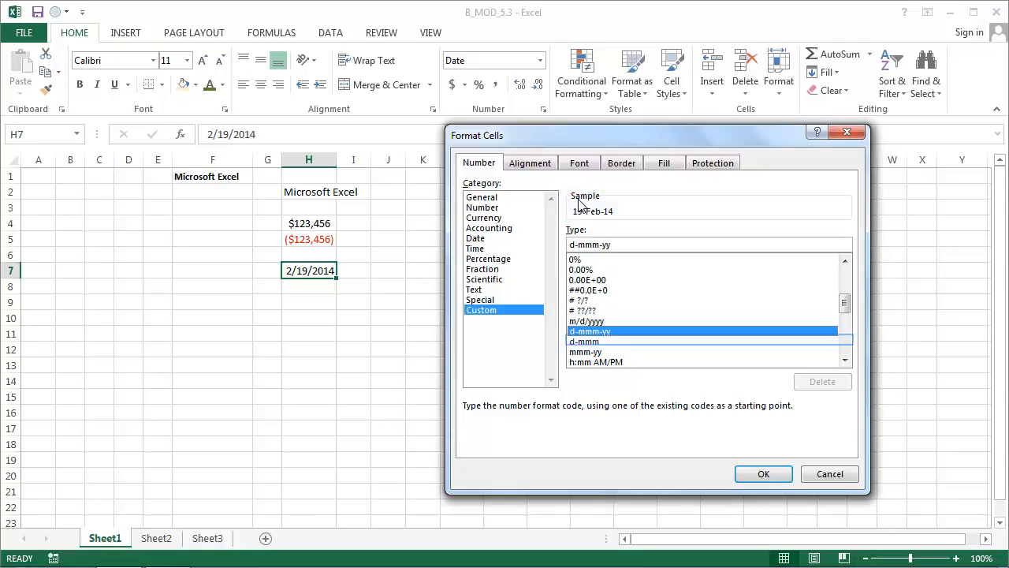
click(596, 345)
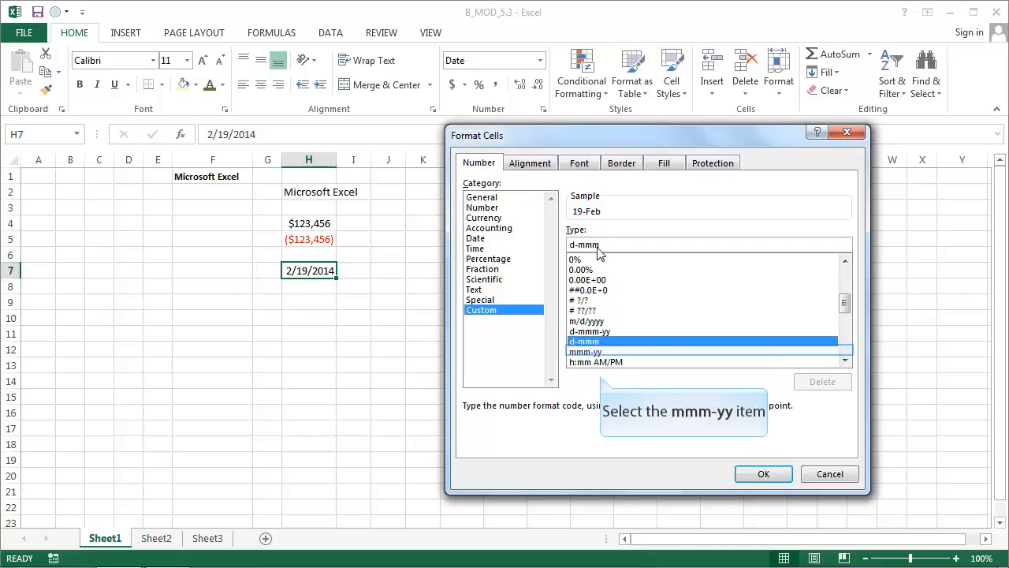
click(600, 352)
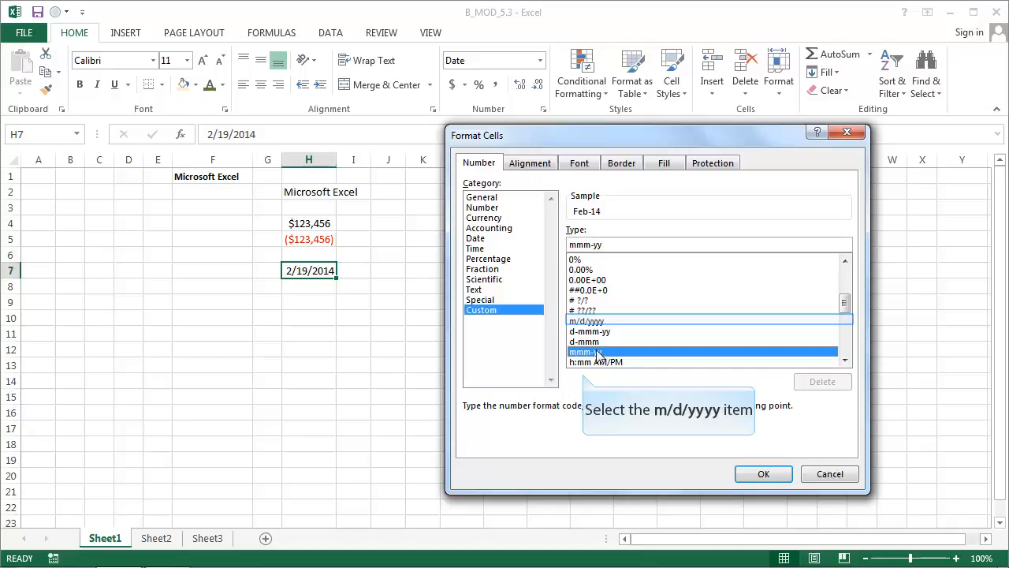
click(597, 321)
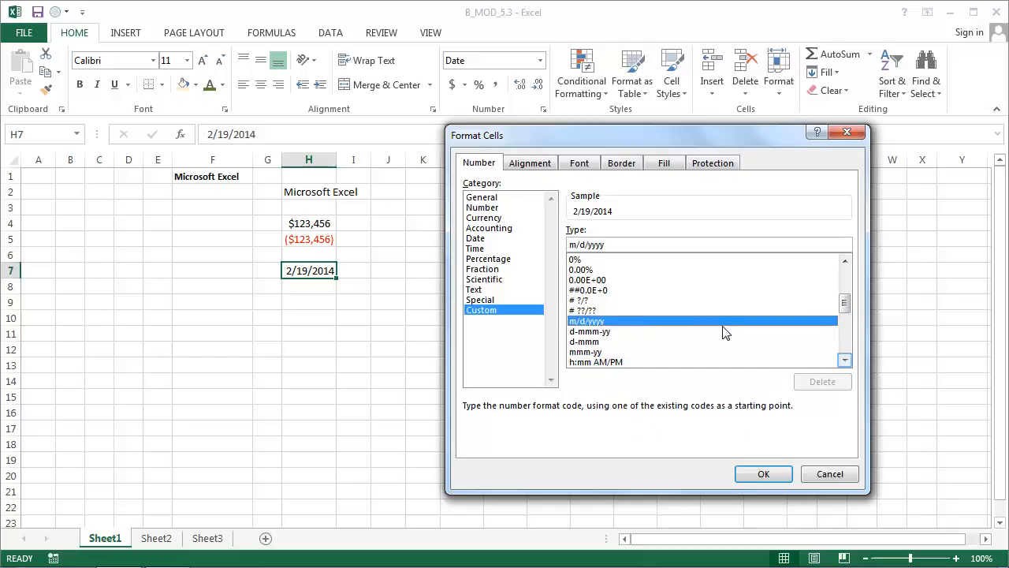
click(844, 360)
click(845, 360)
click(844, 361)
click(844, 360)
click(845, 360)
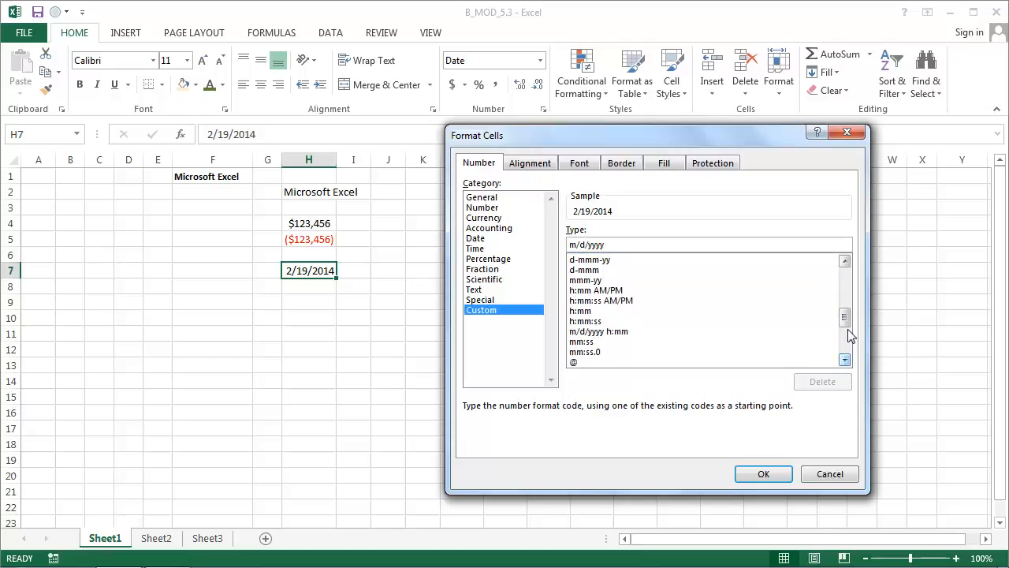
drag(845, 319, 842, 272)
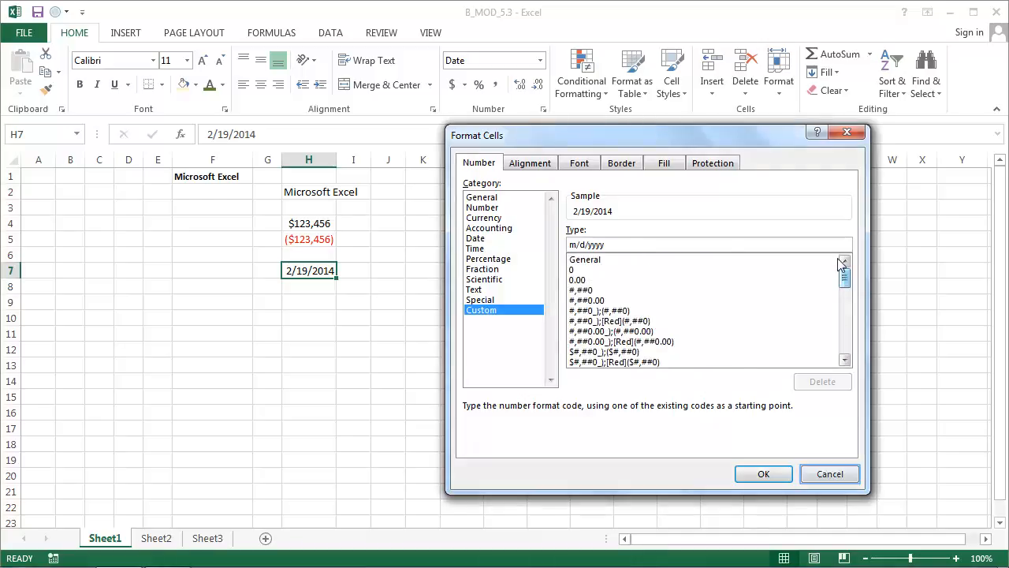
click(822, 476)
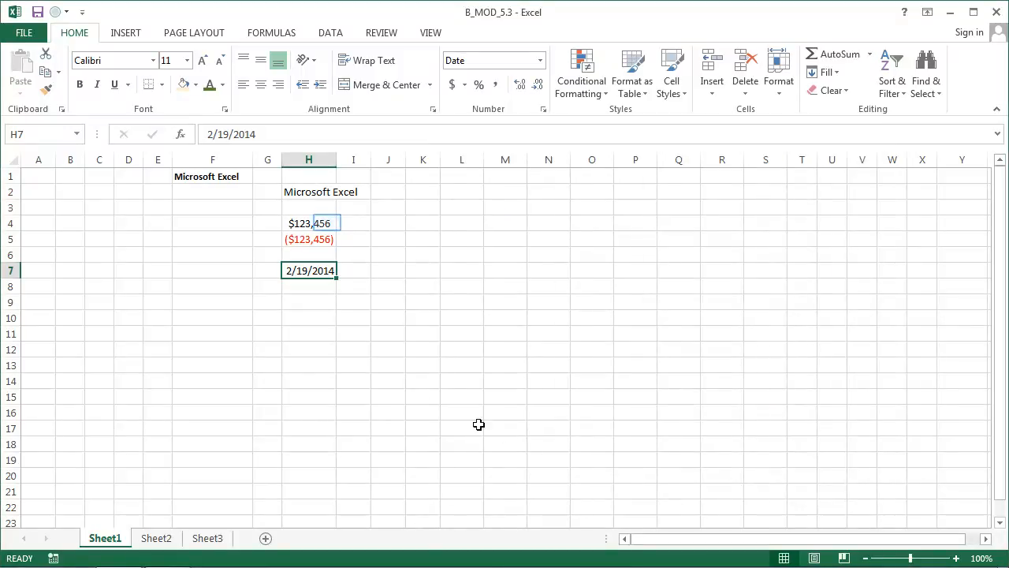
Try four decimal places in cell H4's Currency format, return to 0, and try the red negative number styles without and with parentheses
click(327, 223)
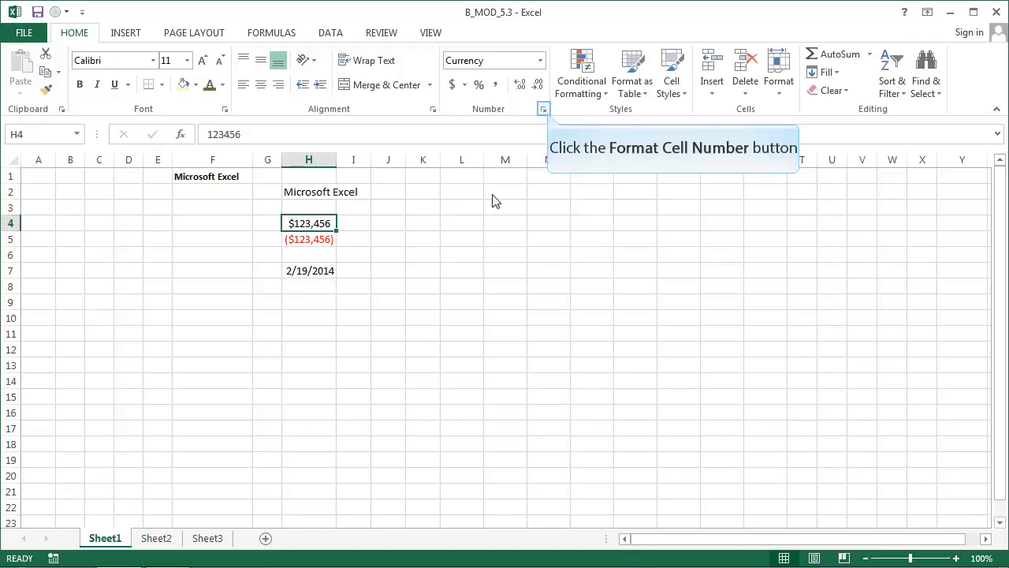
click(544, 110)
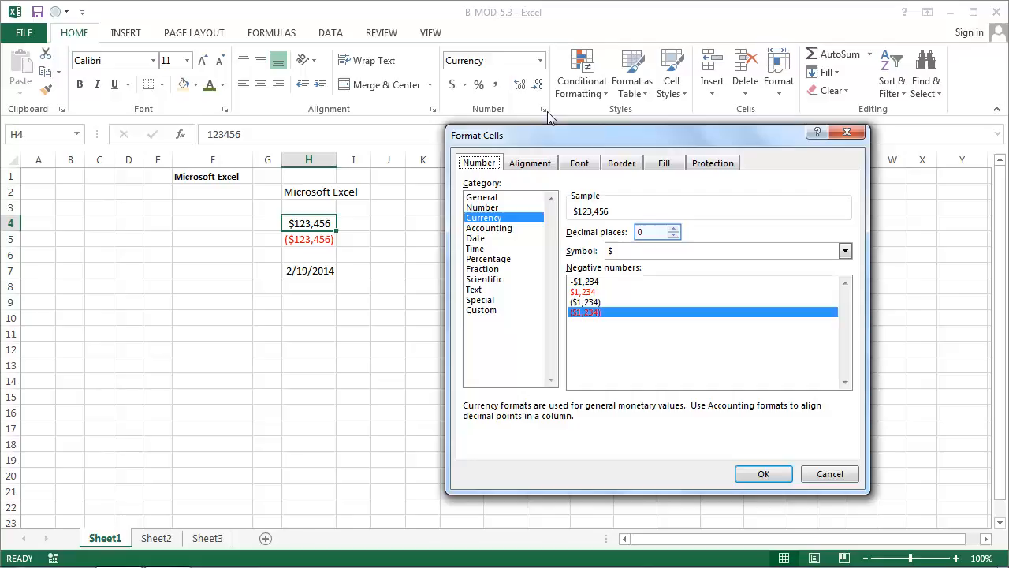
triple_click(672, 230)
click(673, 230)
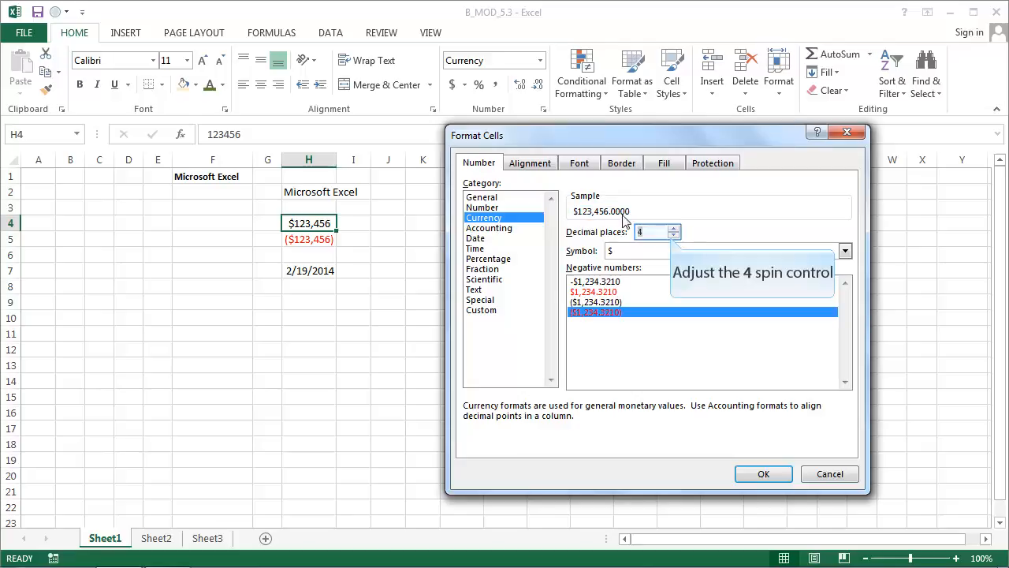
click(673, 236)
click(673, 235)
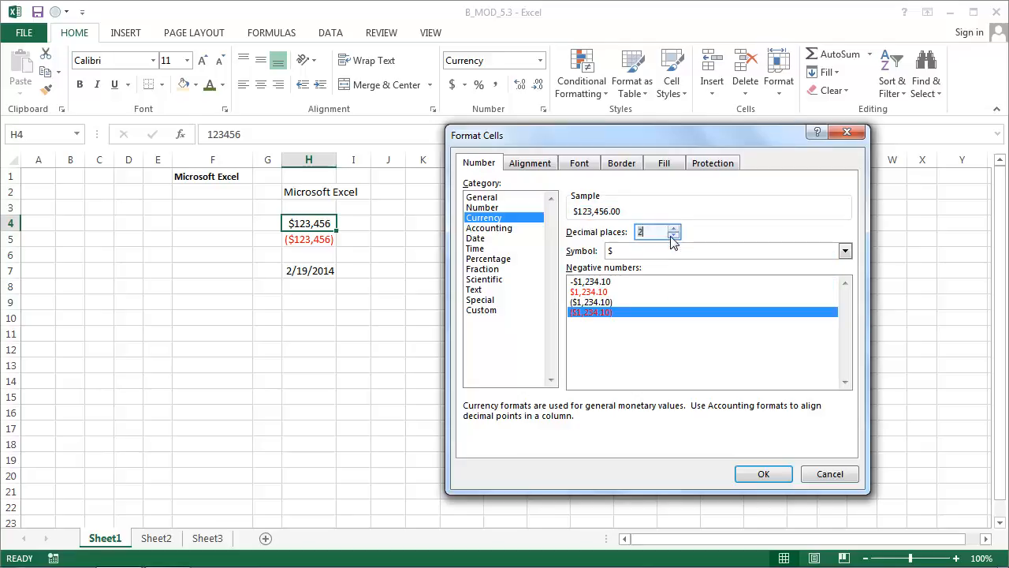
click(672, 235)
click(672, 236)
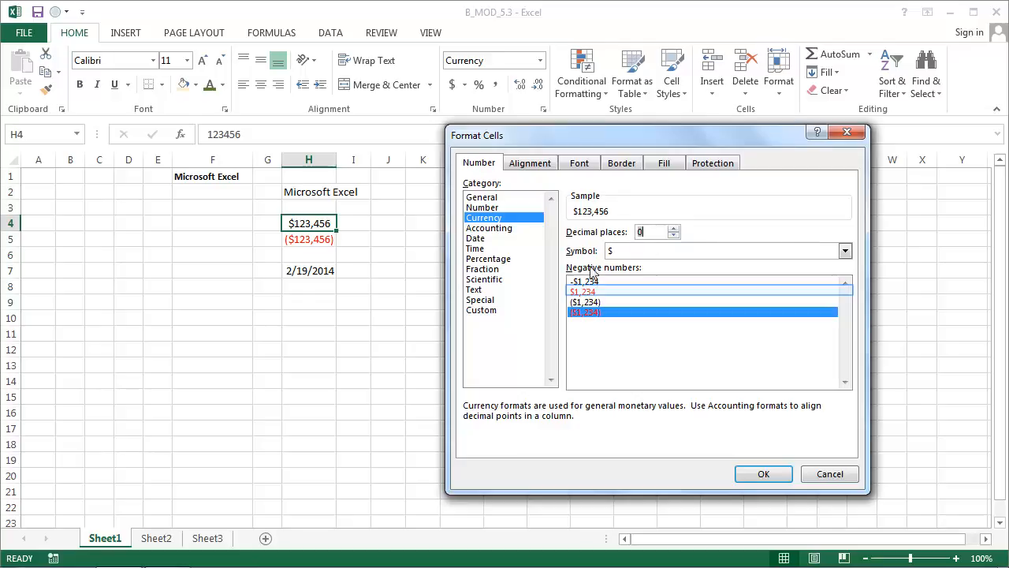
click(587, 292)
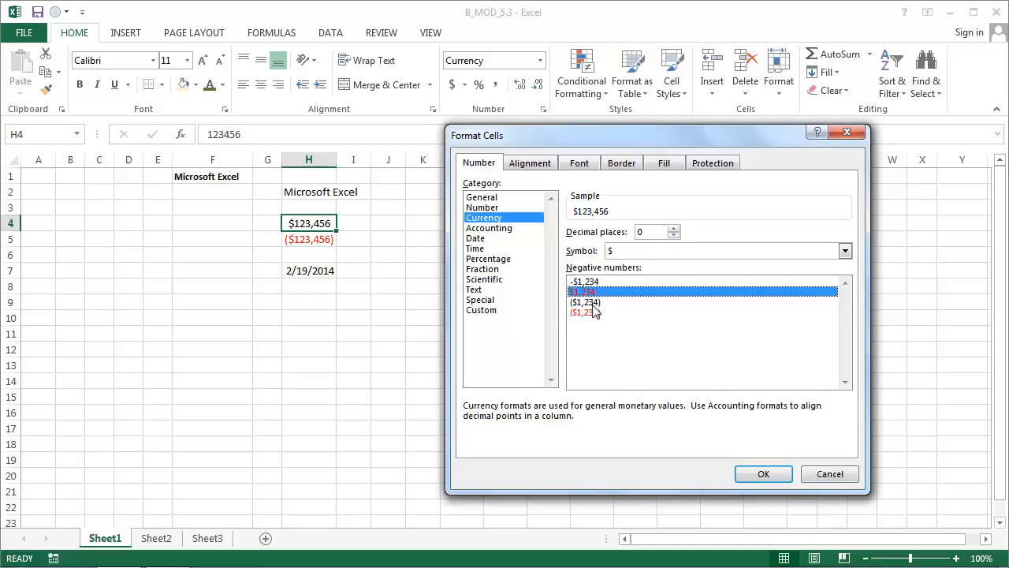
click(593, 313)
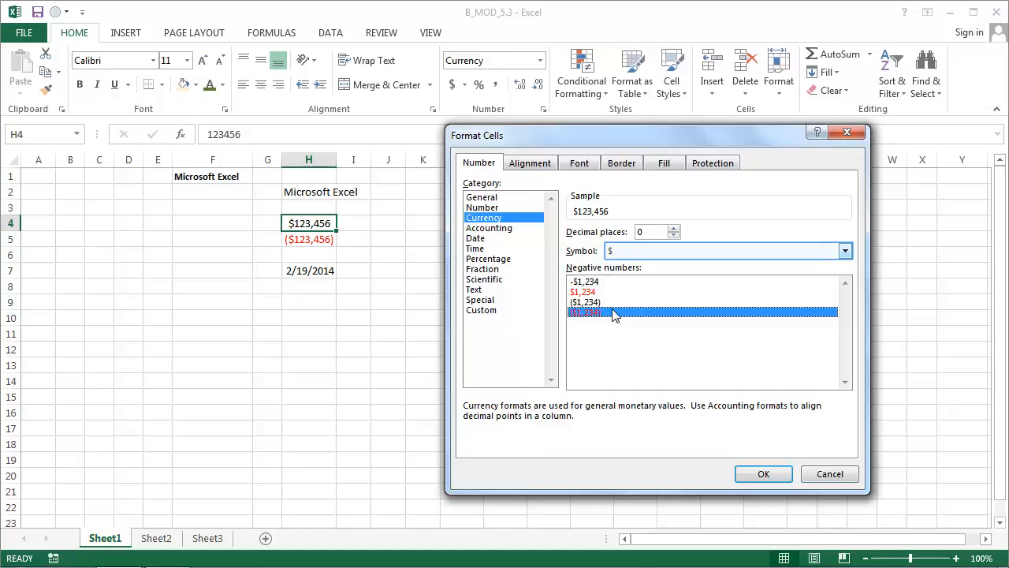
Look through the currency symbols available for cell H4's Currency format and keep the $ symbol
click(640, 251)
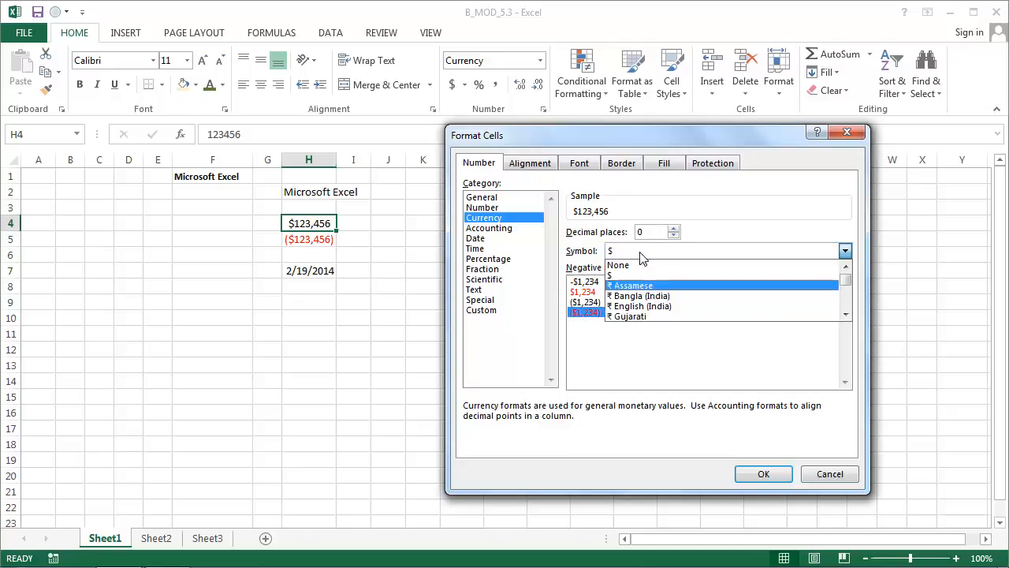
scroll(651, 289, down, 4)
scroll(651, 289, down, 1)
scroll(668, 319, down, 8)
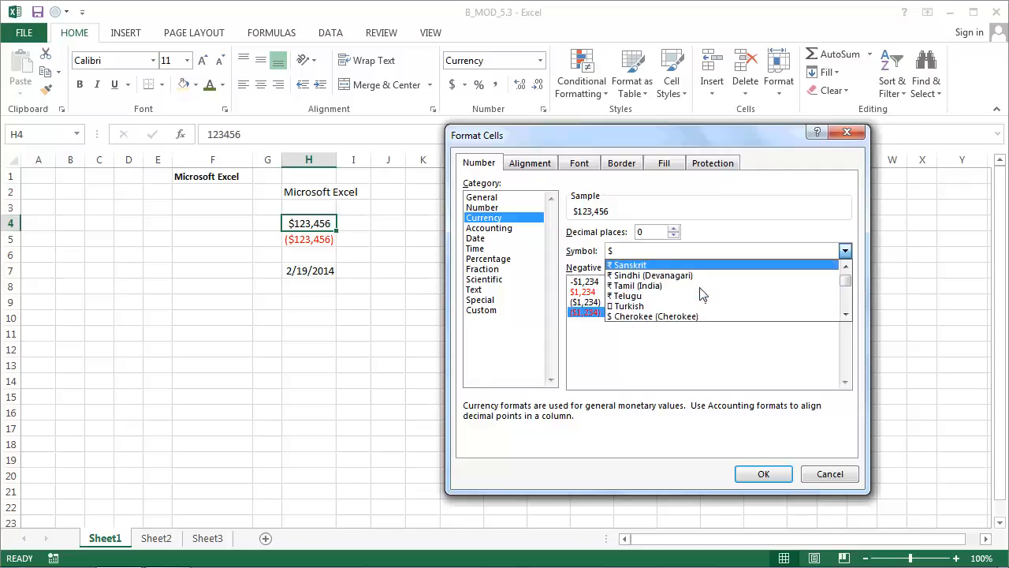
scroll(668, 306, down, 6)
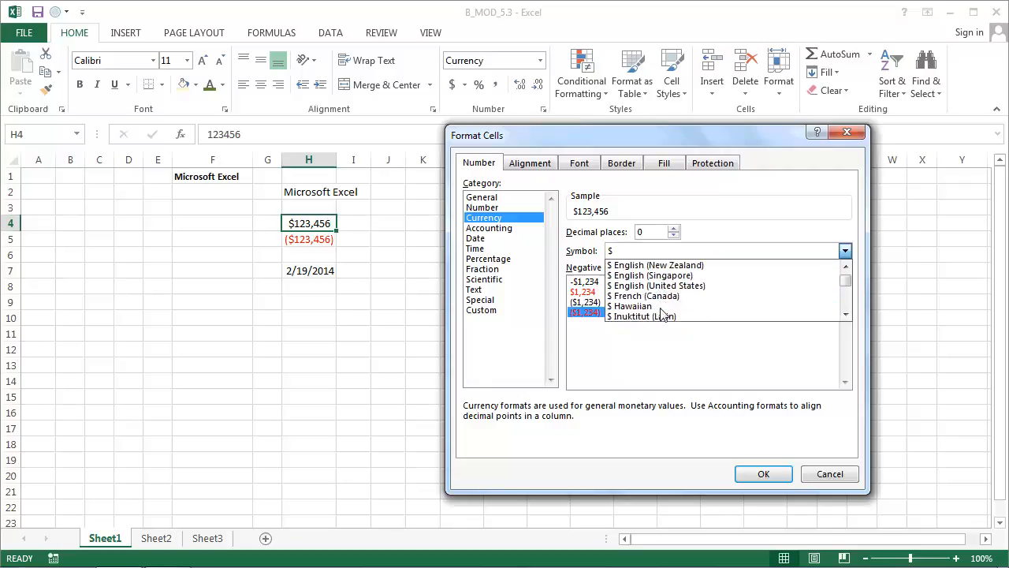
scroll(664, 308, down, 1)
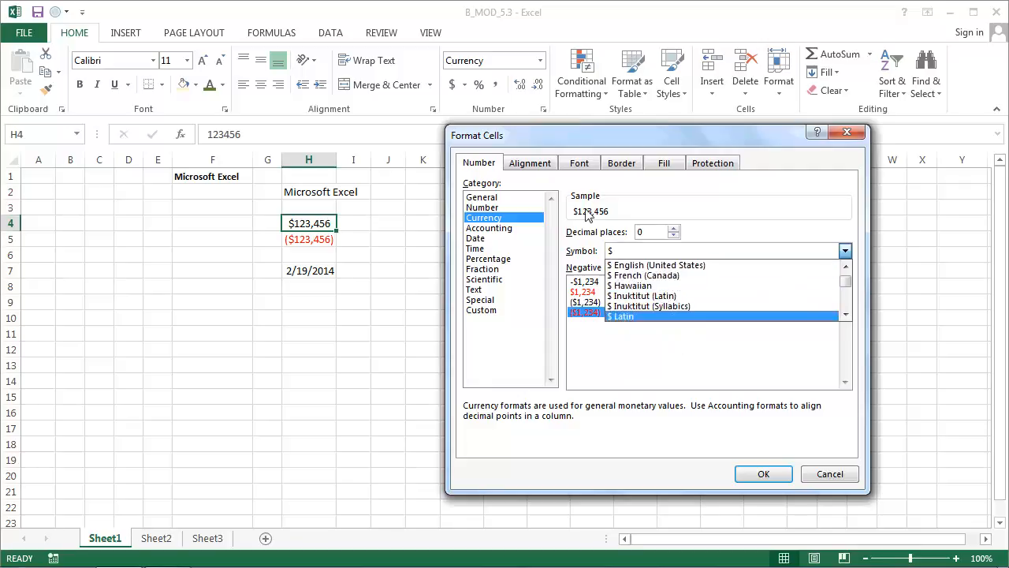
click(568, 236)
Preview the Accounting format with the $ symbol and the Percentage format for cell H4, and close the cell formatting dialog
click(505, 228)
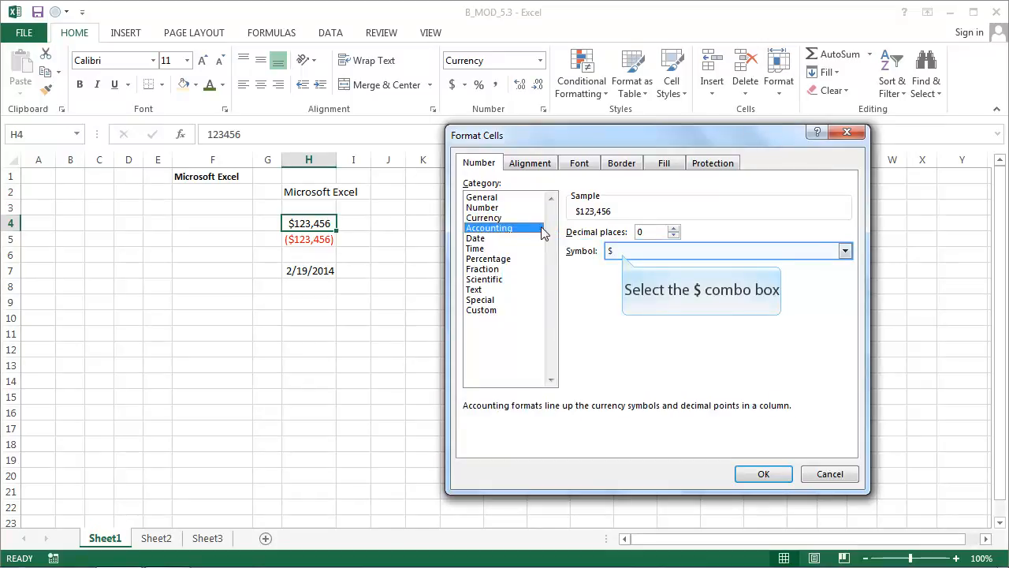
click(623, 252)
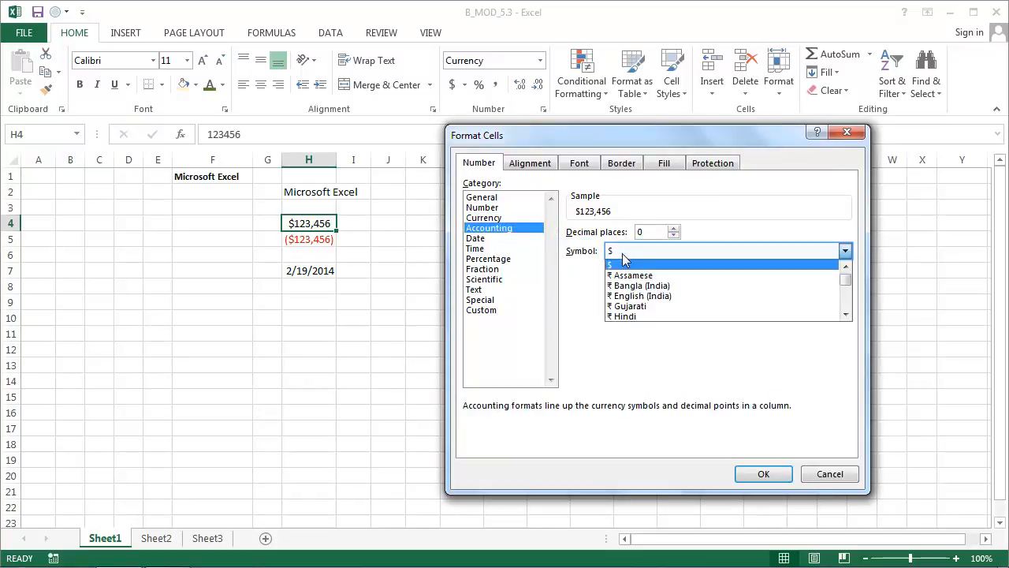
click(623, 262)
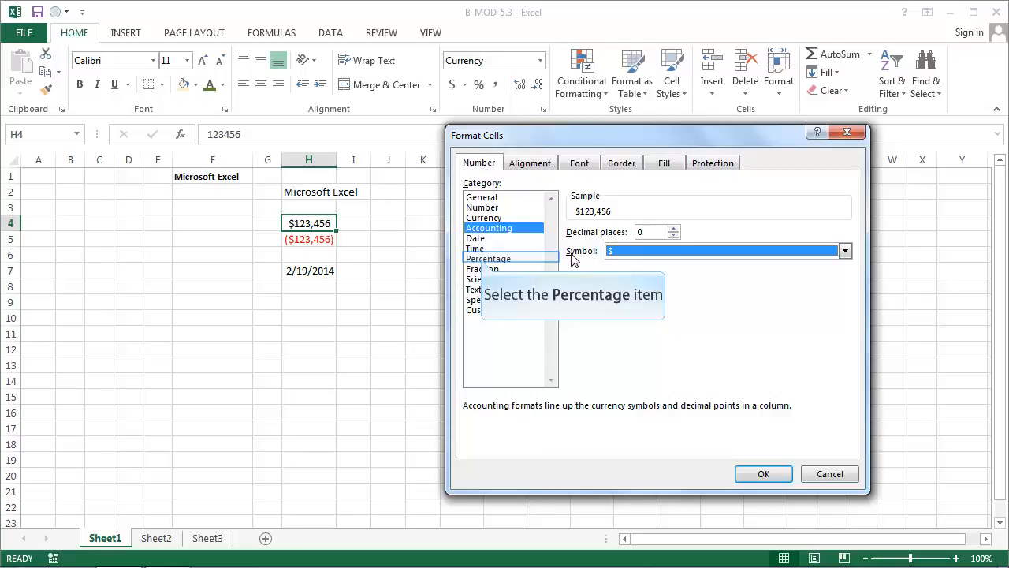
click(484, 260)
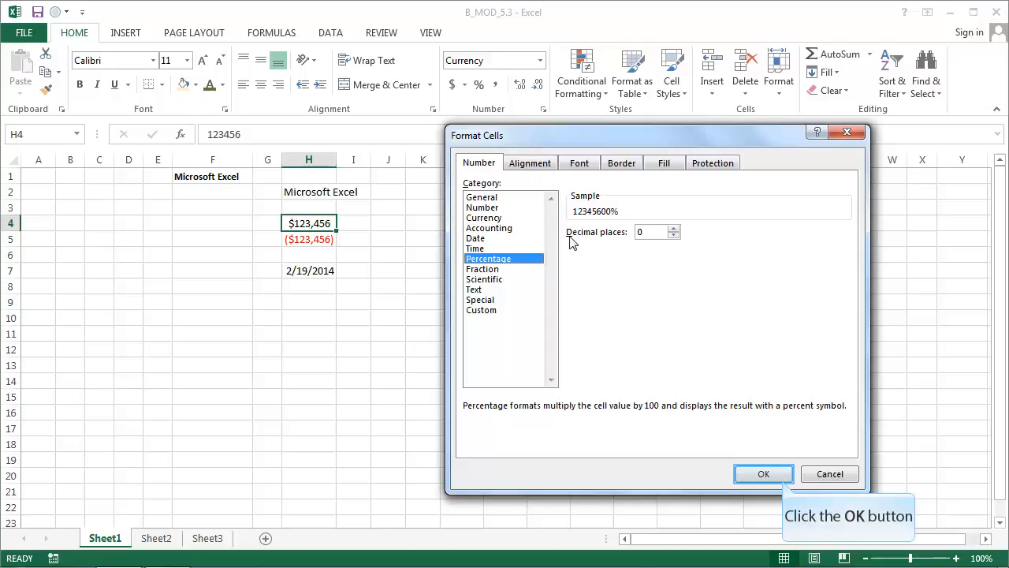
click(784, 480)
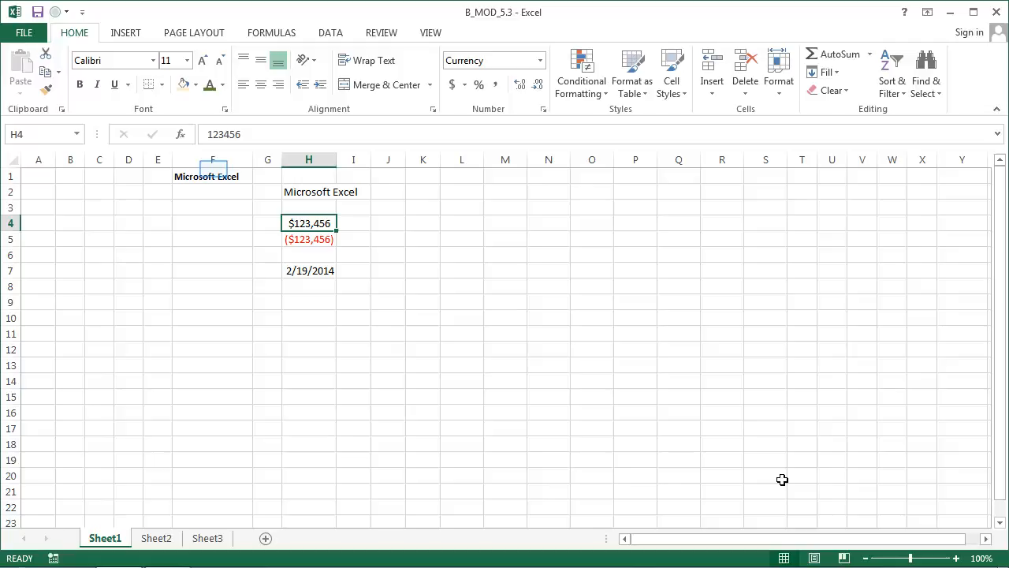
Fill cell F1 with the light orange colour and copy its formatting to cell H2 with Format Painter
click(213, 170)
click(182, 83)
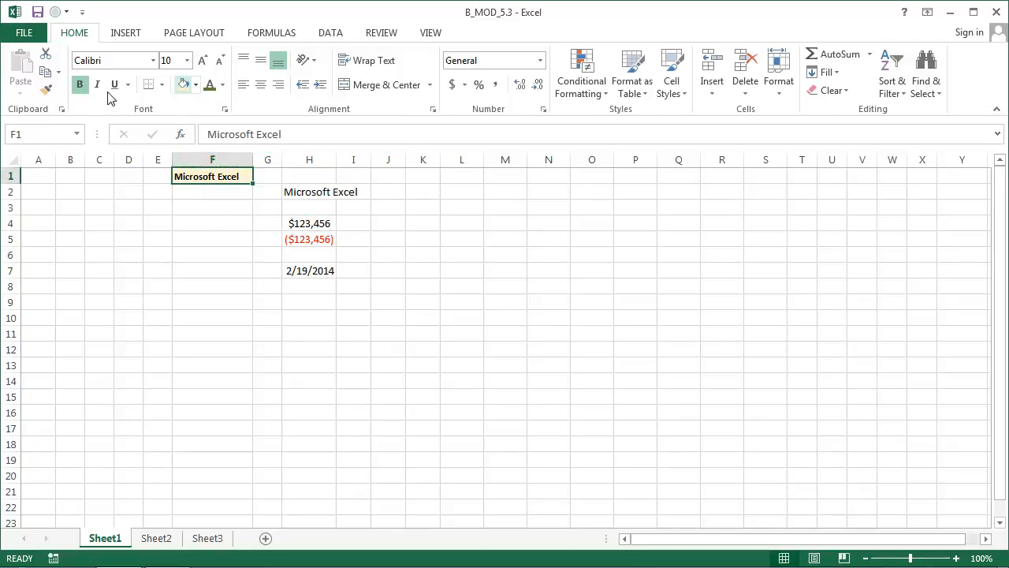
click(45, 89)
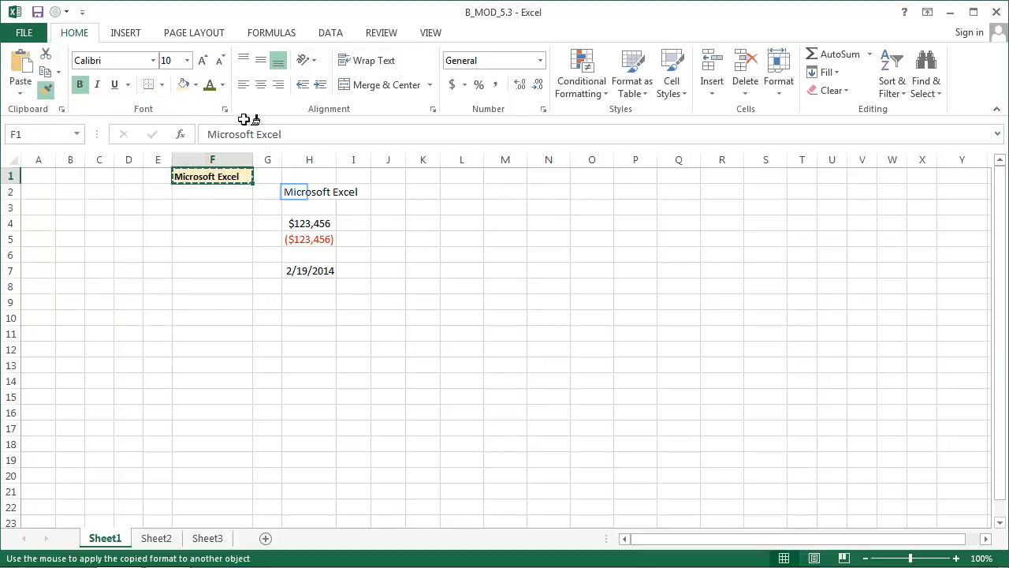
click(296, 195)
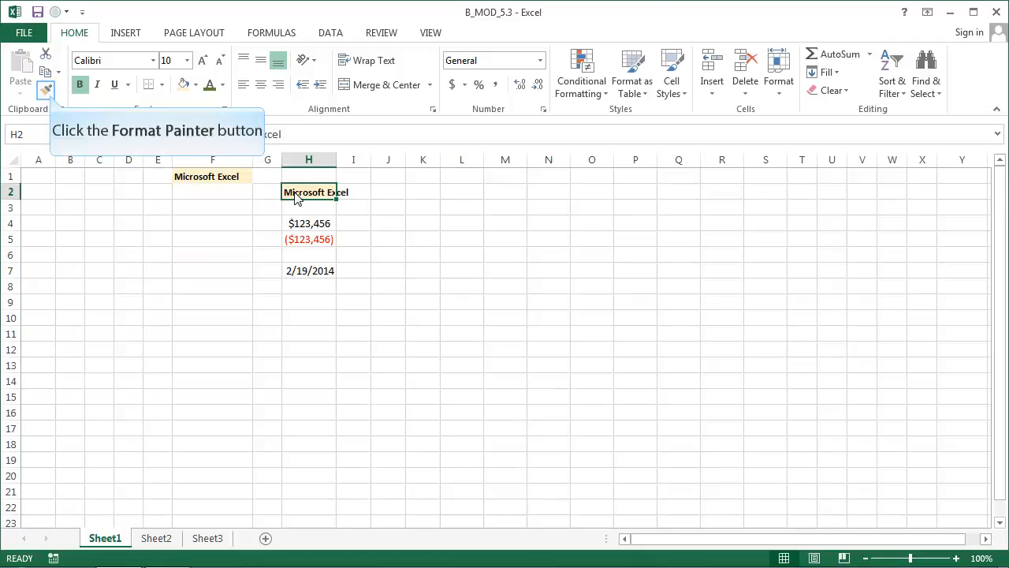
Try copying the formatting of cell H2 to cells H4 to H7 with Format Painter, and undo it
click(48, 93)
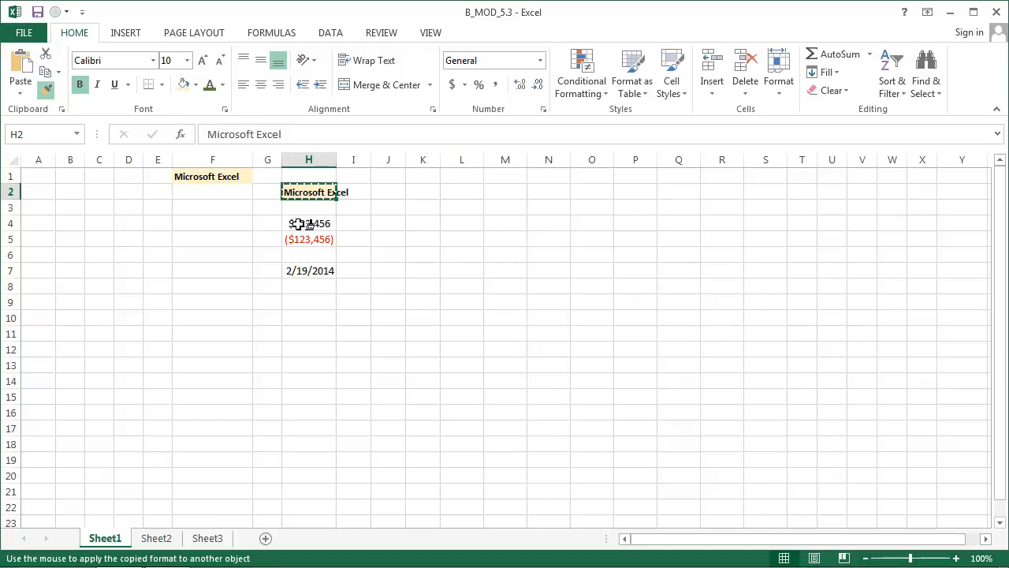
drag(298, 223, 298, 273)
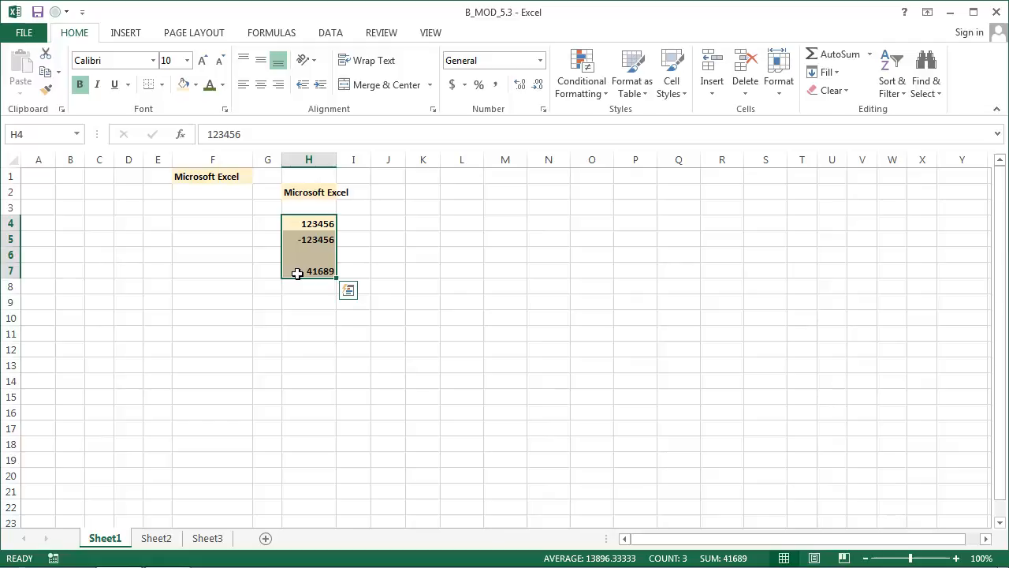
click(348, 290)
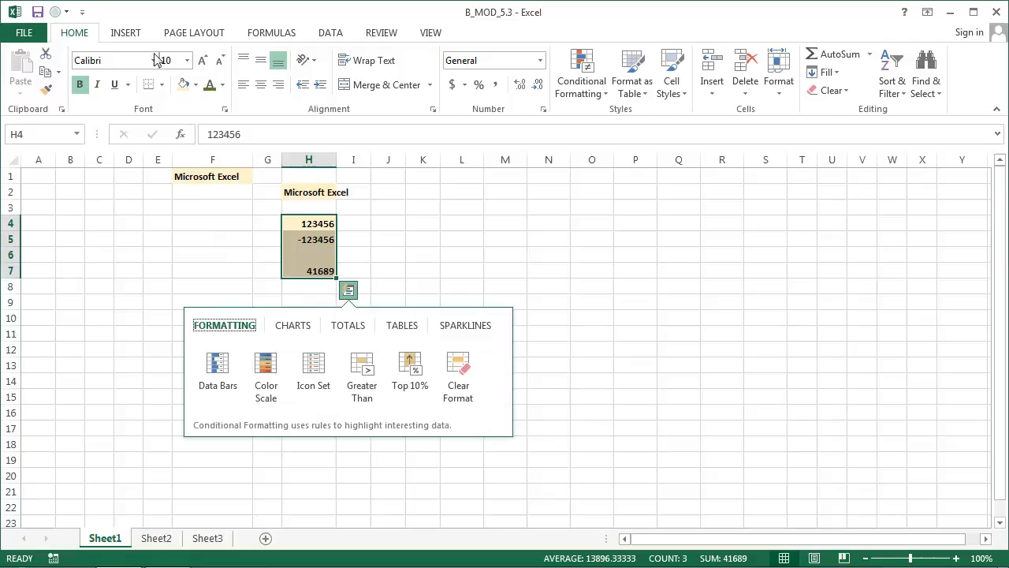
key(ctrl+z)
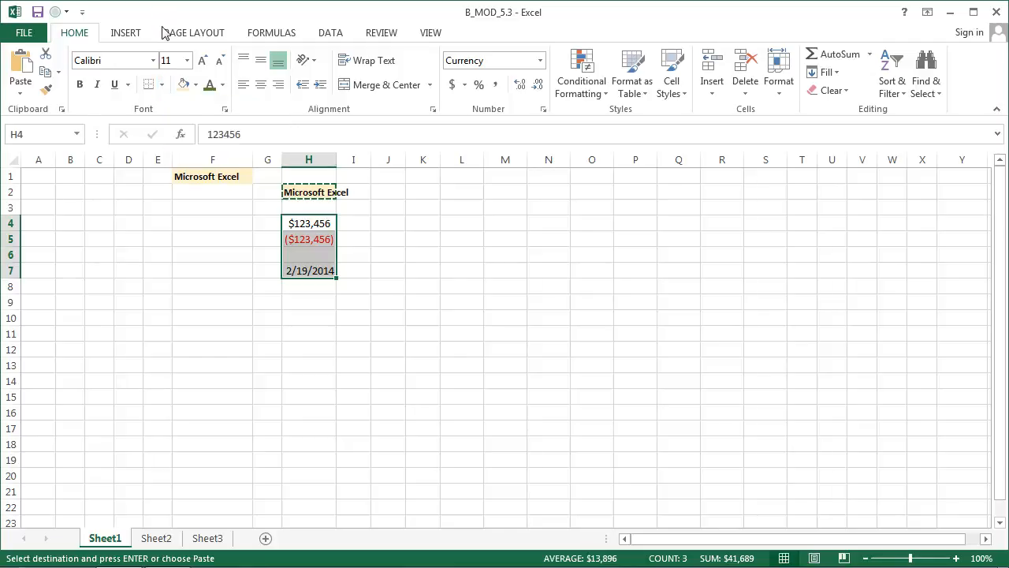
Put a thick box border around cells H4 to H7 and deselect the range
click(163, 86)
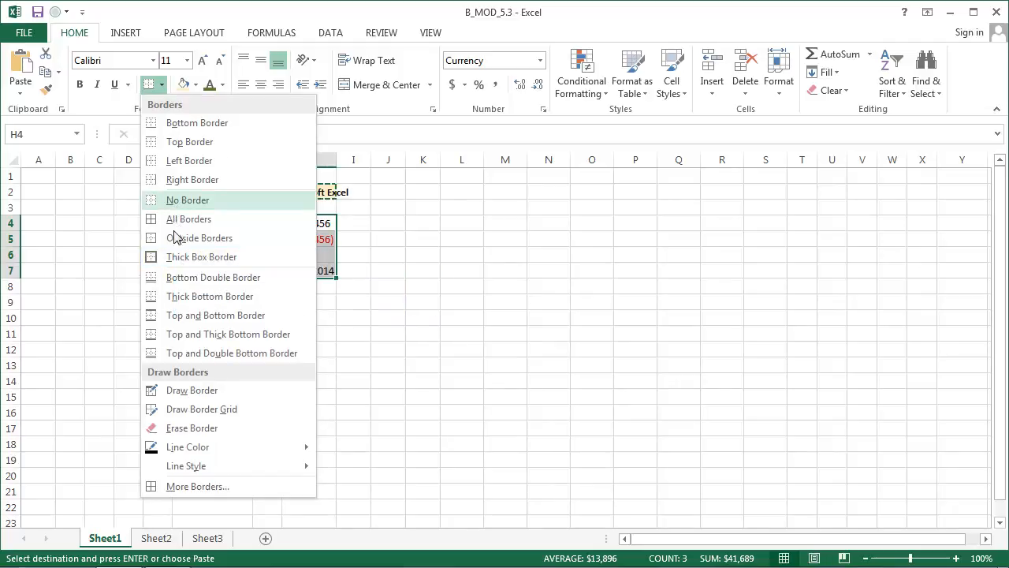
click(175, 257)
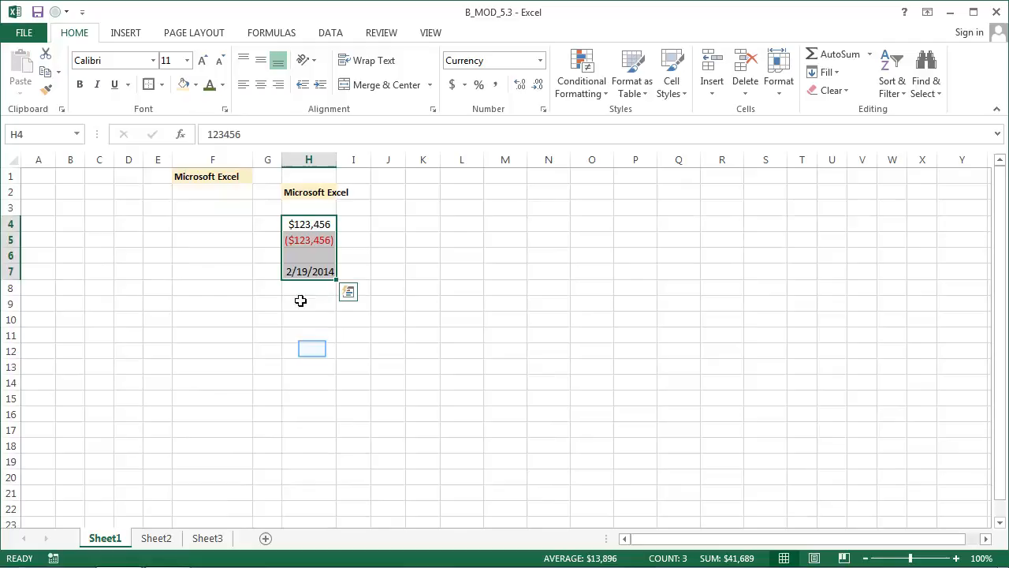
click(312, 348)
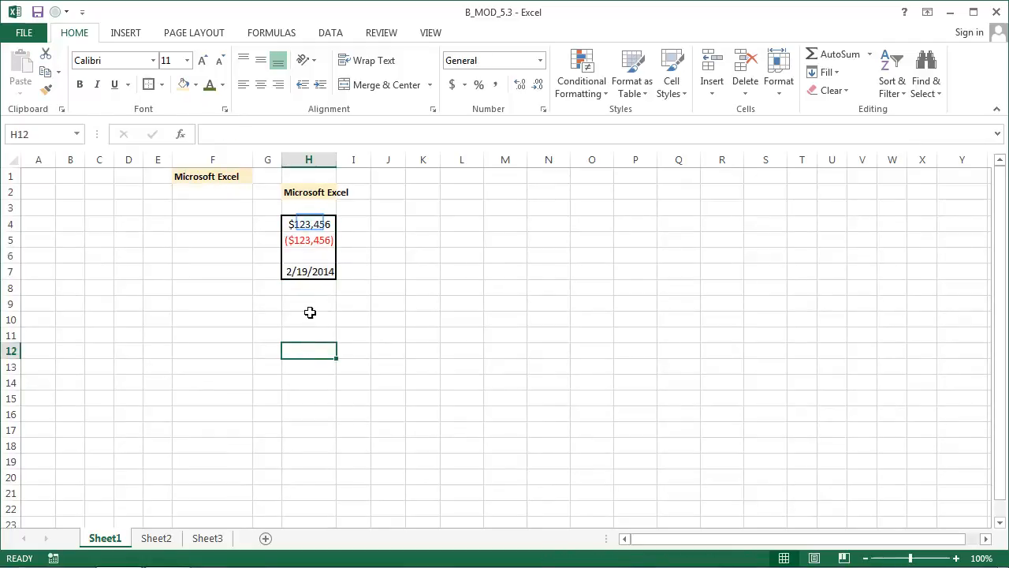
Apply all borders to cells H4 to H7 and deselect the range
click(310, 223)
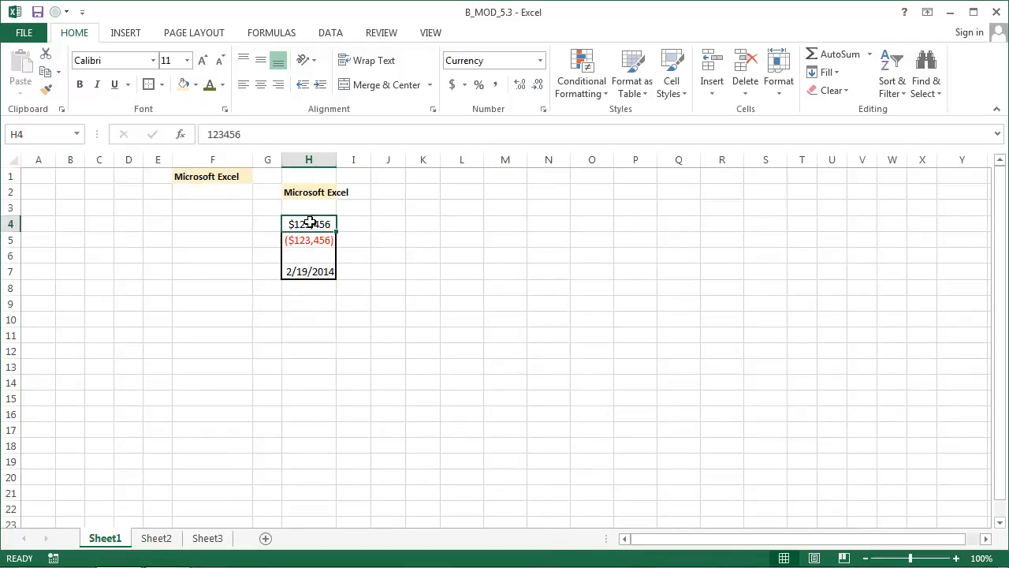
drag(310, 223, 301, 268)
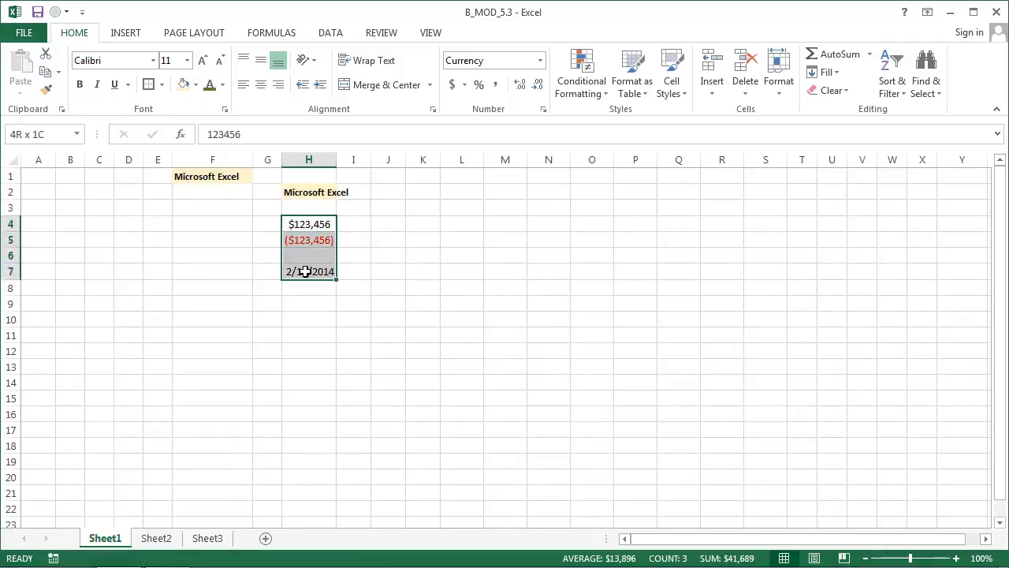
click(161, 85)
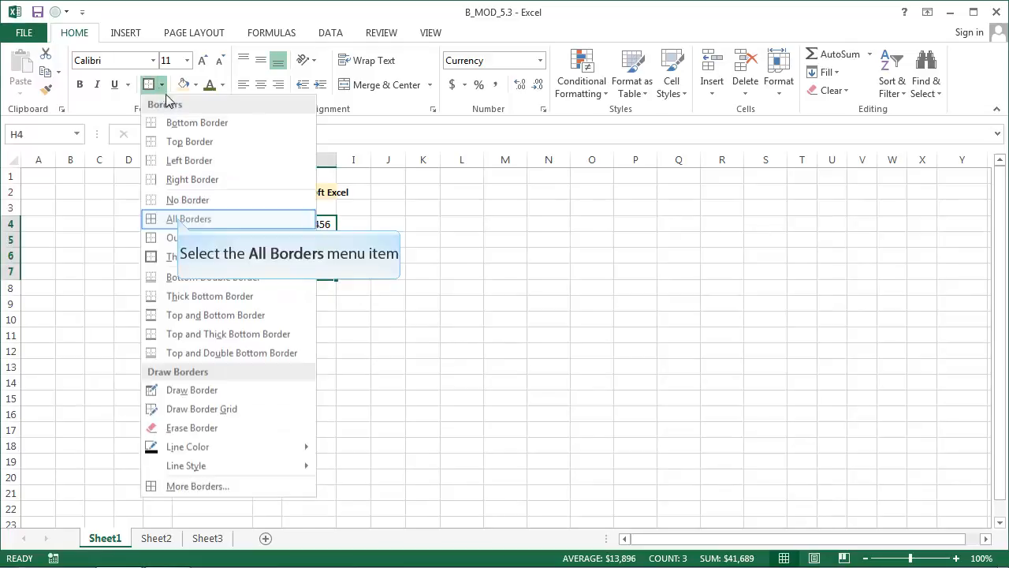
click(178, 223)
click(292, 332)
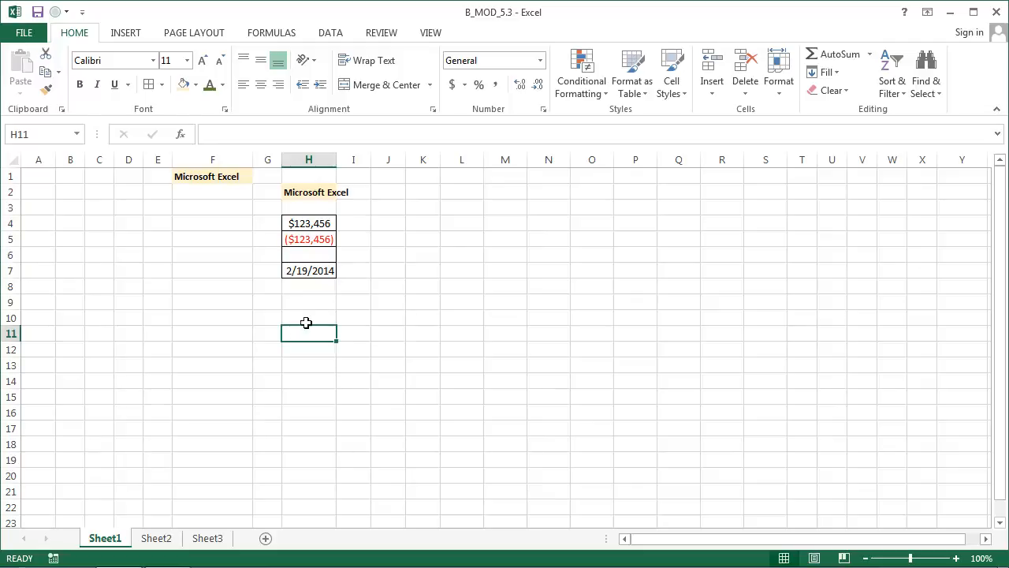
Add a top and double bottom border to cells H4 to H7 and deselect the range
drag(319, 224, 308, 270)
click(161, 85)
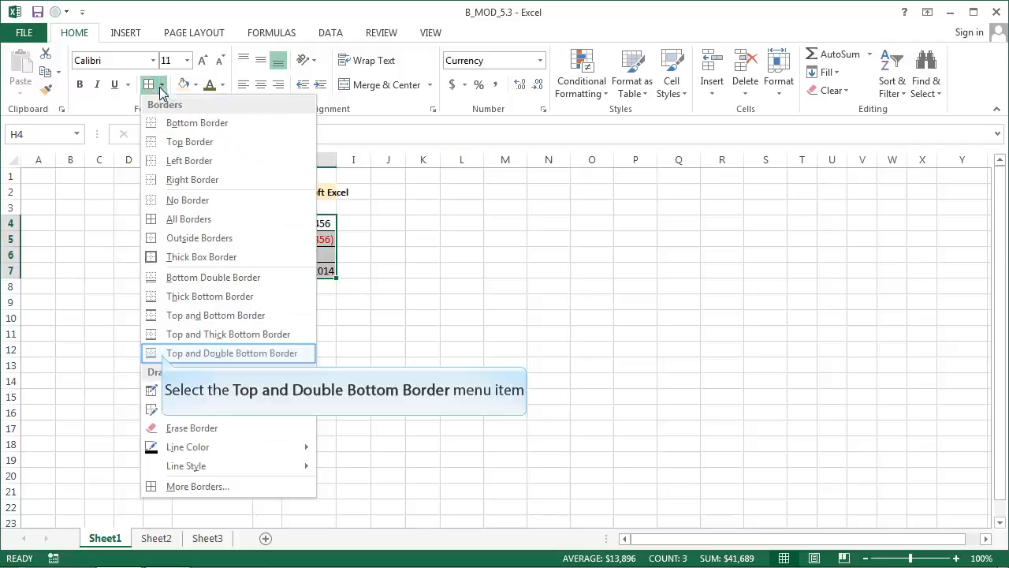
click(162, 354)
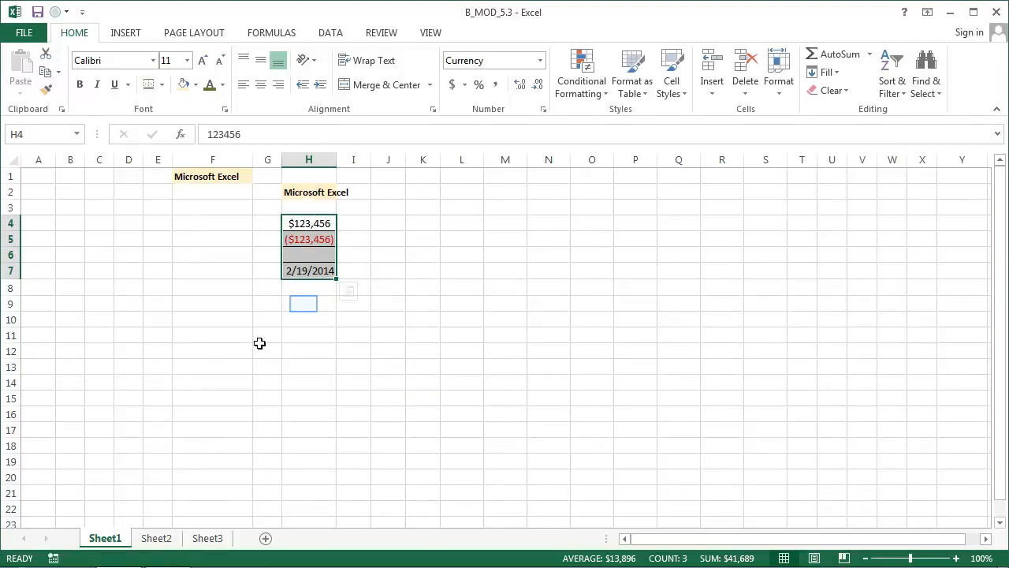
click(303, 303)
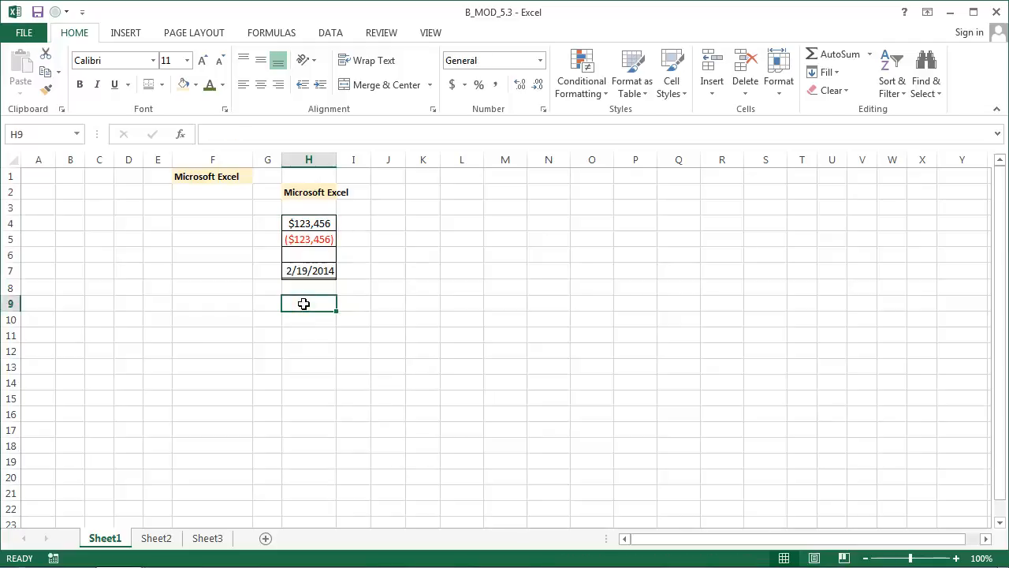